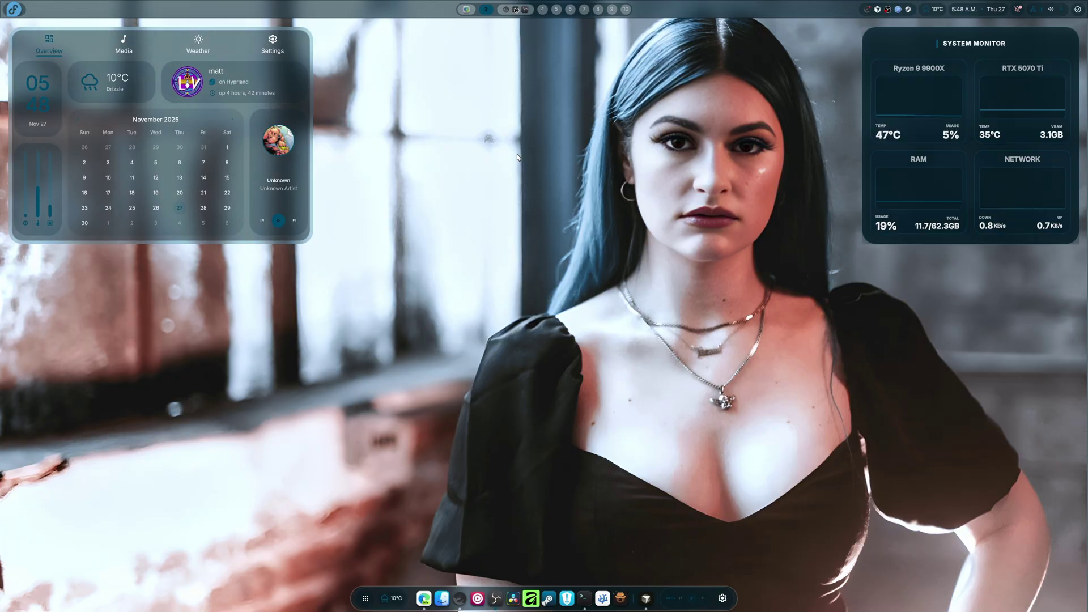
- Open Settings from the dock gear and go to the Desktop Widgets page
click(723, 598)
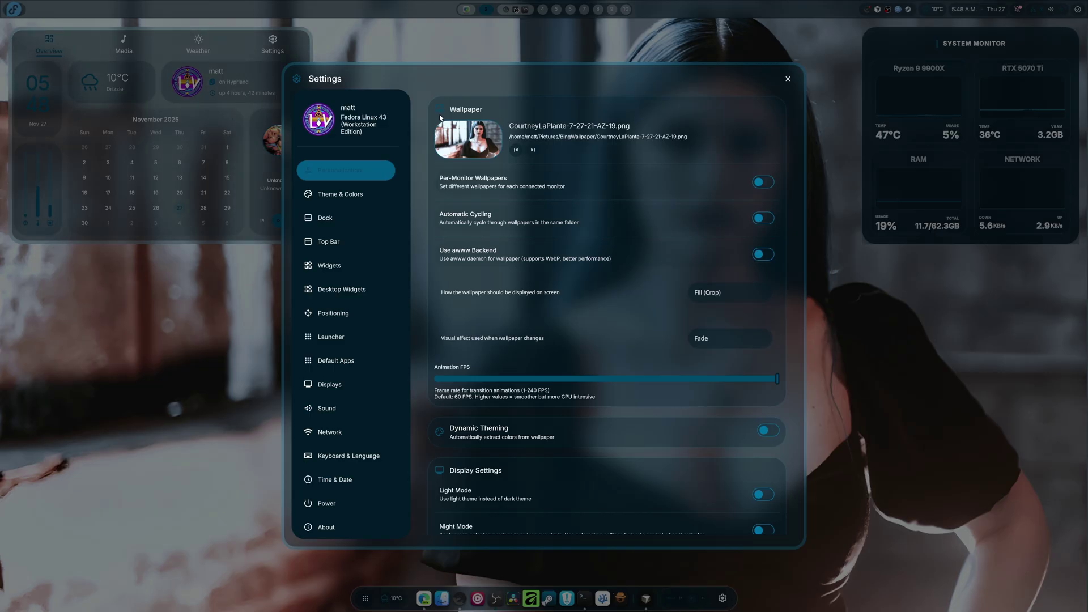
scroll(487, 235, down, 10)
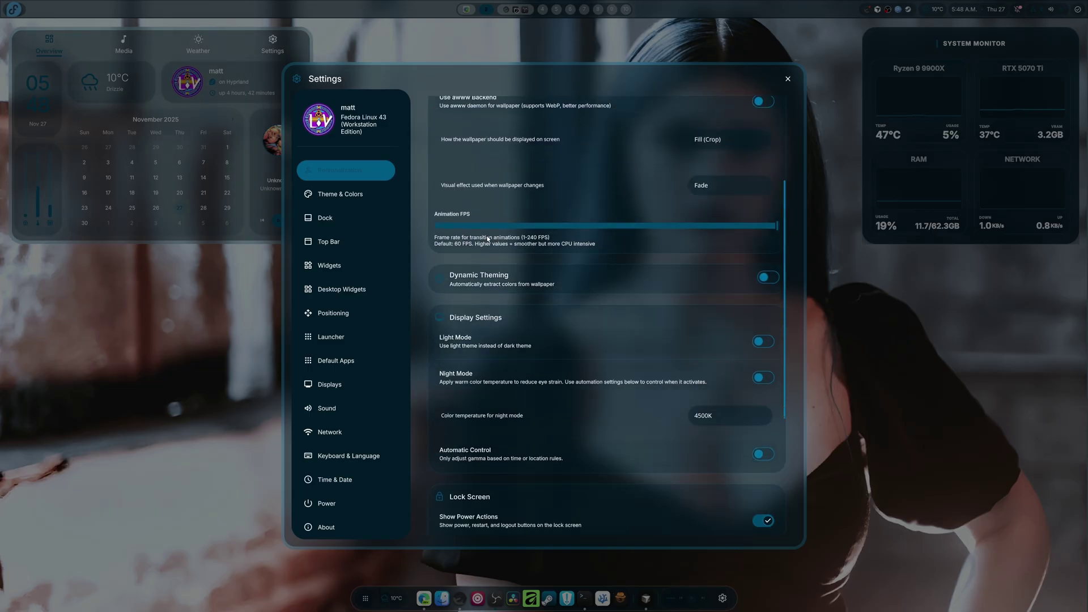
scroll(486, 240, down, 2)
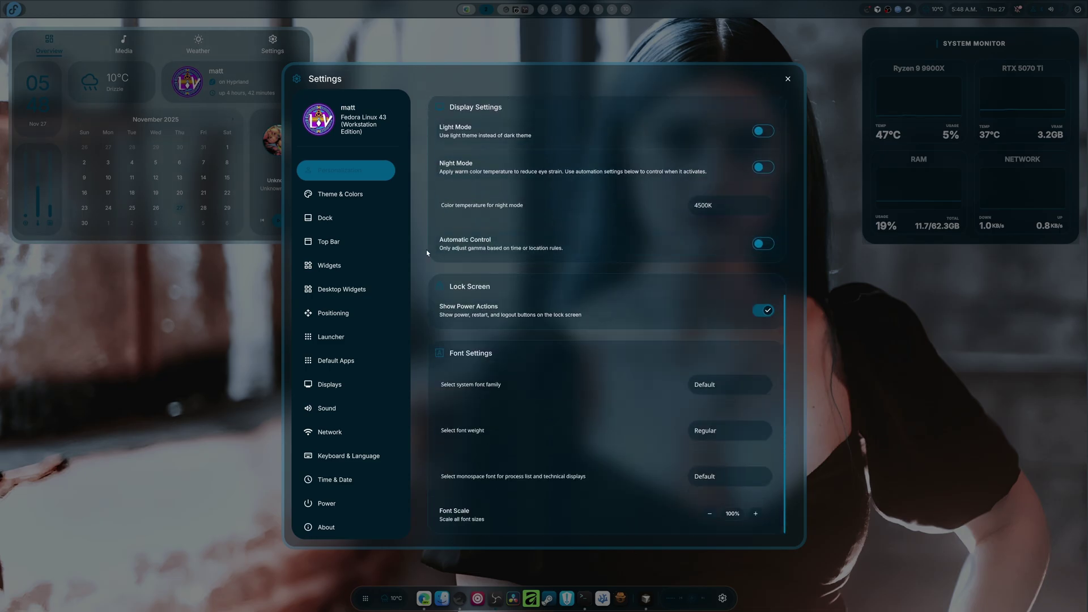
click(343, 289)
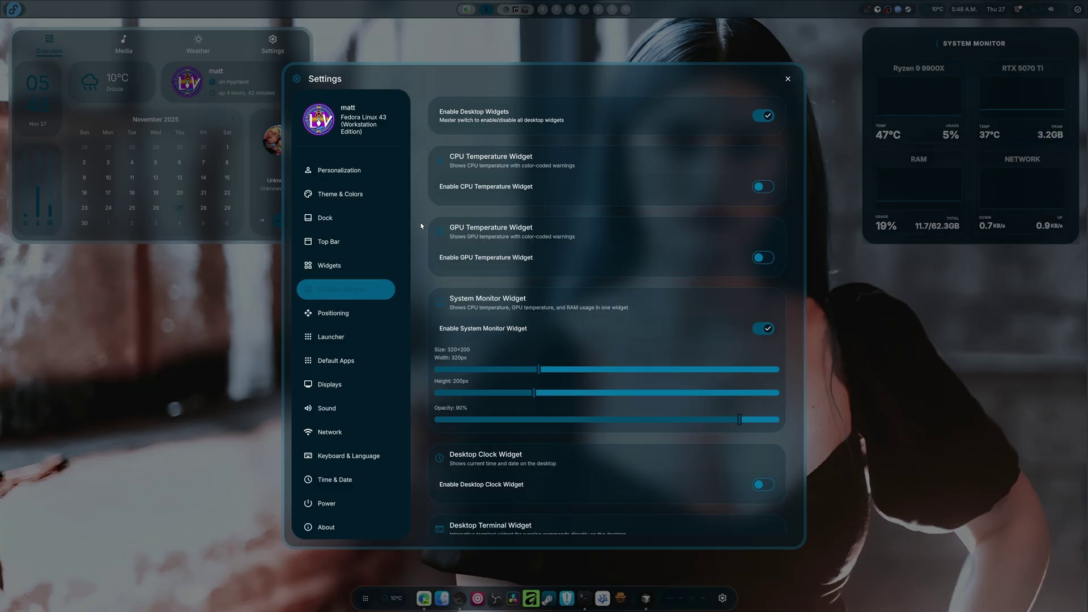
- Switch the Desktop Weather Widget on and back off, then close Settings
scroll(467, 287, down, 10)
scroll(467, 290, down, 7)
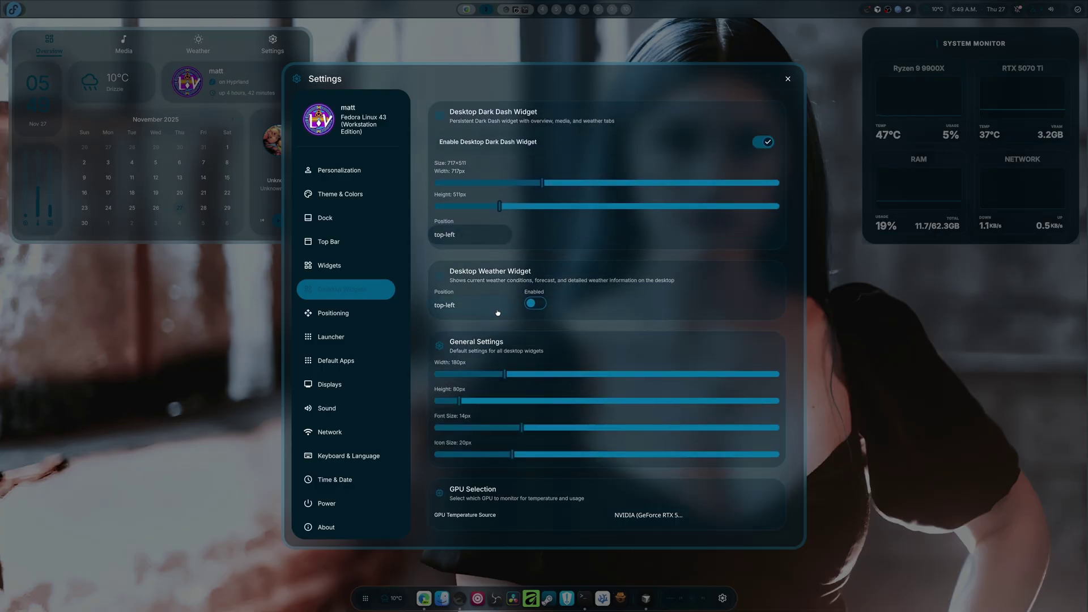
click(530, 304)
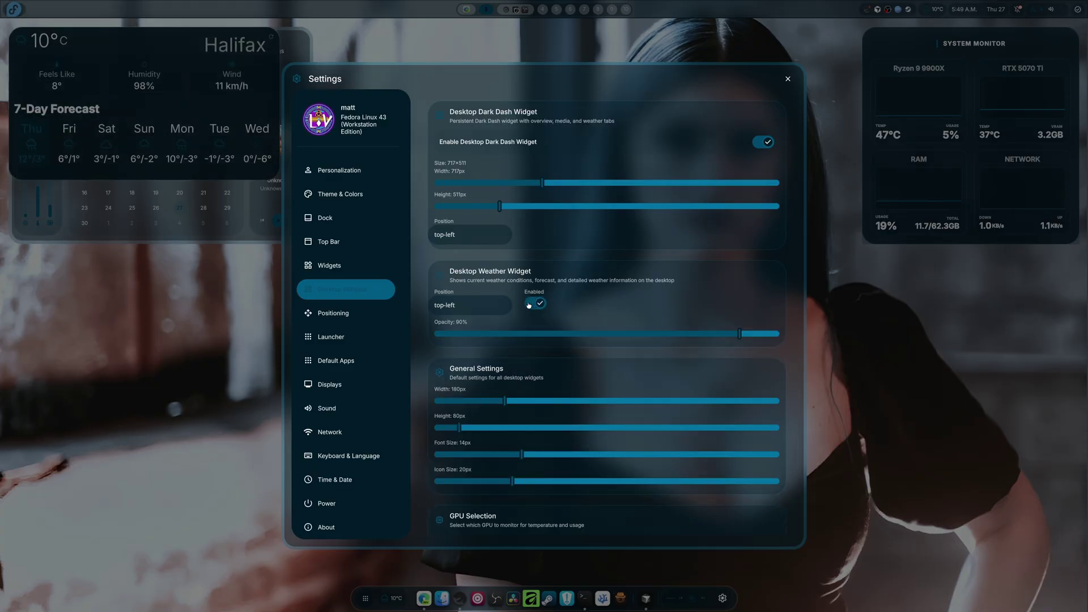
click(529, 304)
click(788, 78)
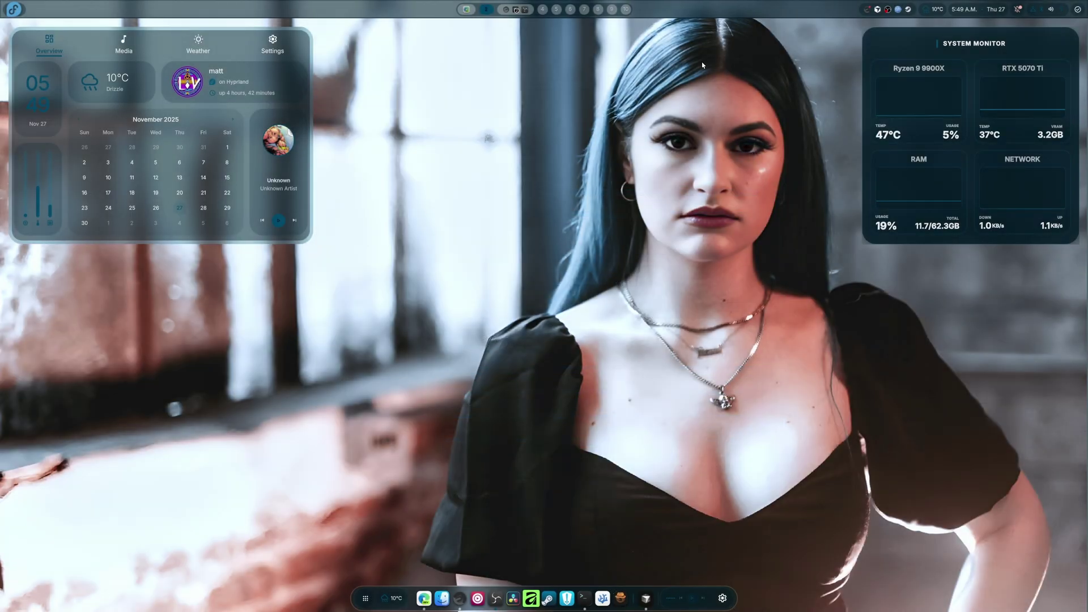
- Preview Dark Dash's Weather and Media tabs, return to Overview, then open the app-grid launcher
click(171, 43)
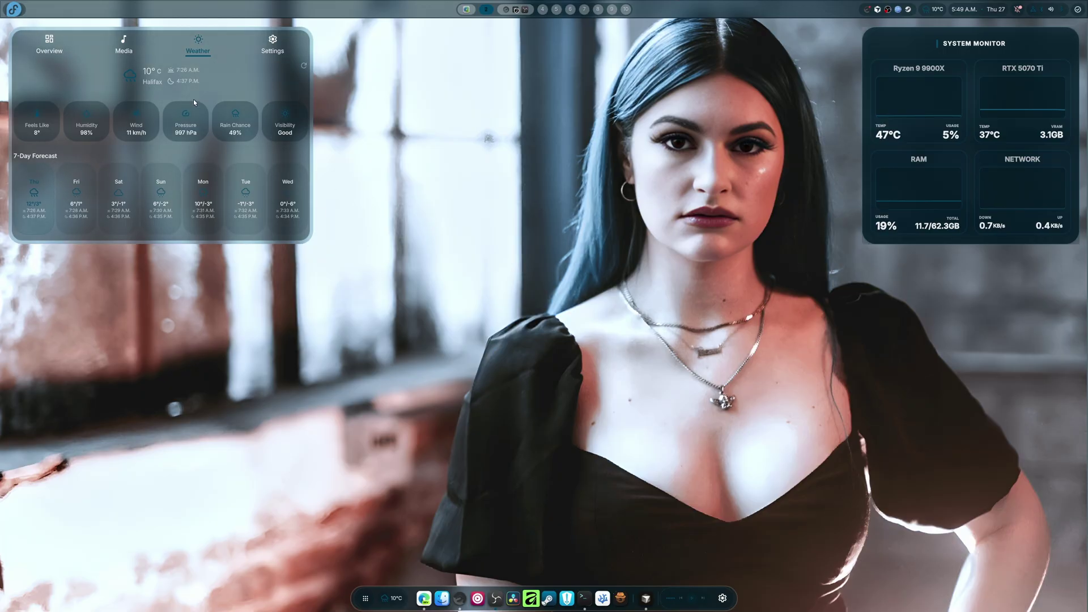
click(115, 47)
click(57, 45)
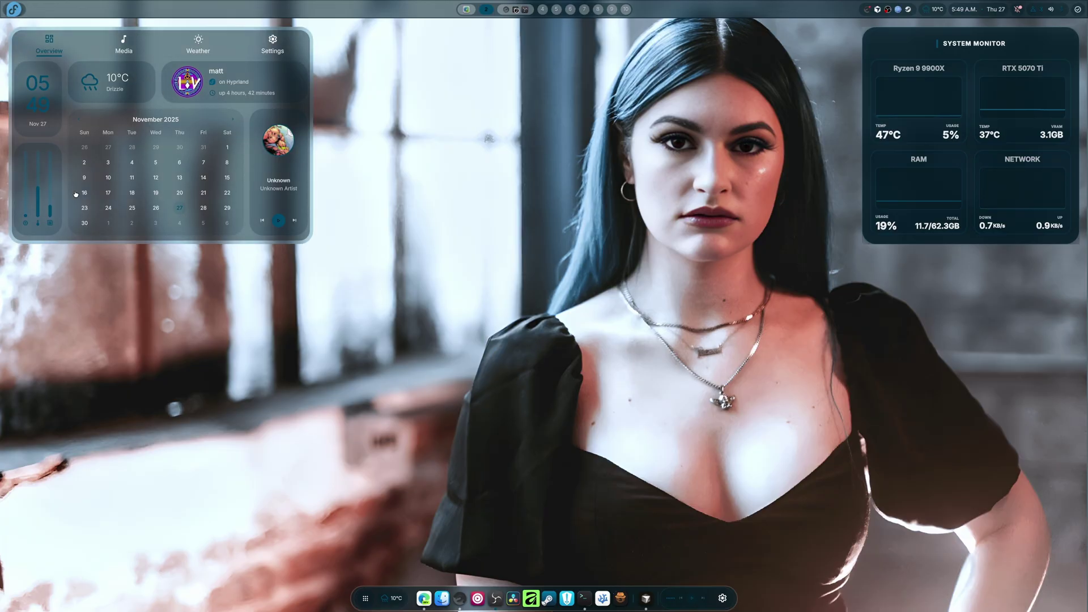
click(364, 598)
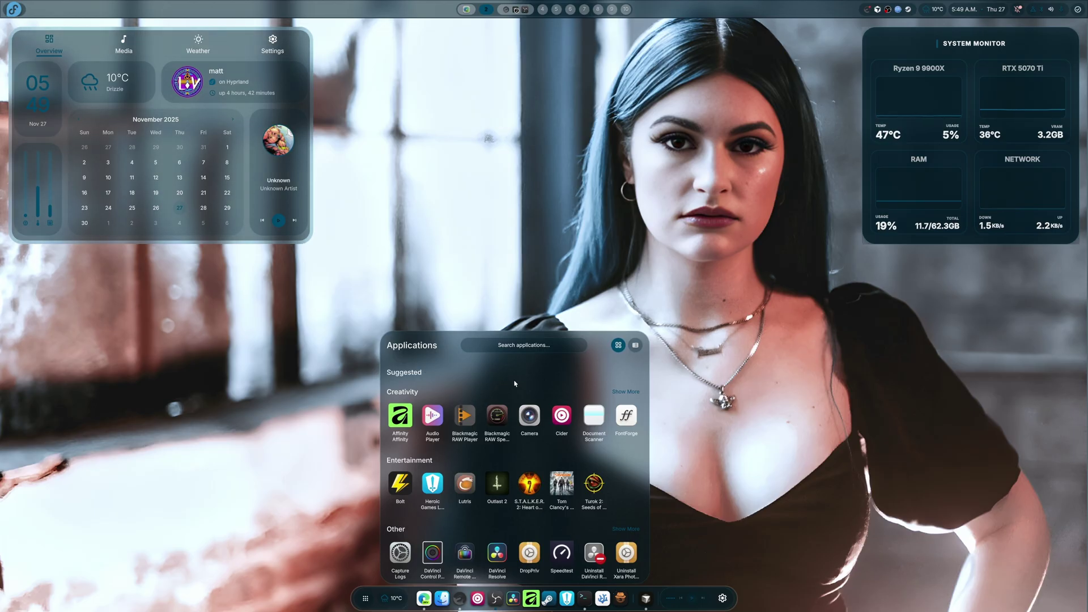
- Browse the launcher, show all Creativity apps, and try list view before returning to grid view
scroll(515, 384, down, 5)
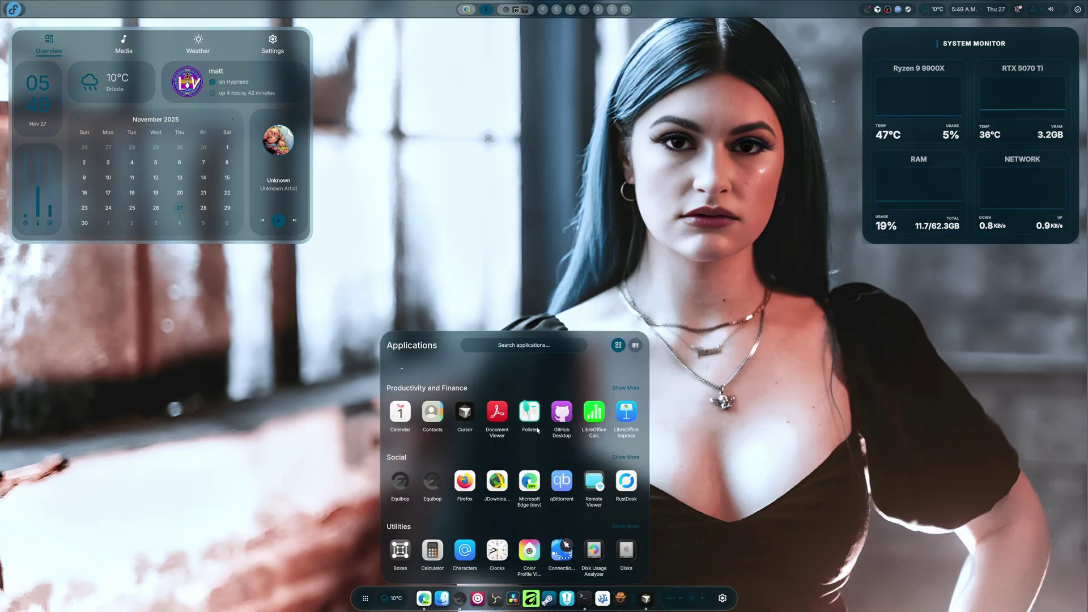
scroll(537, 431, up, 5)
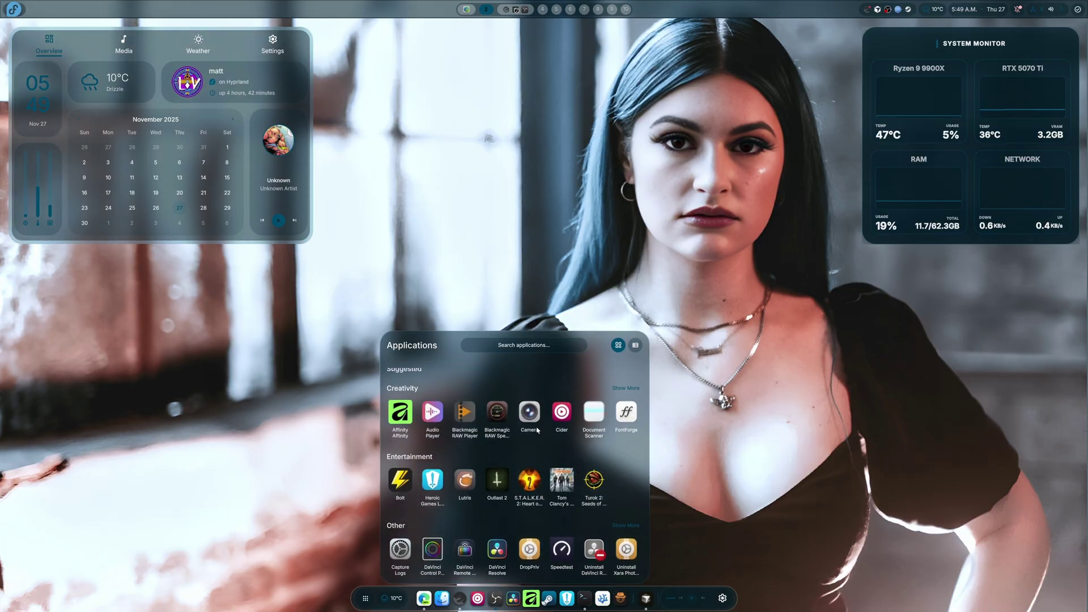
click(629, 393)
click(632, 345)
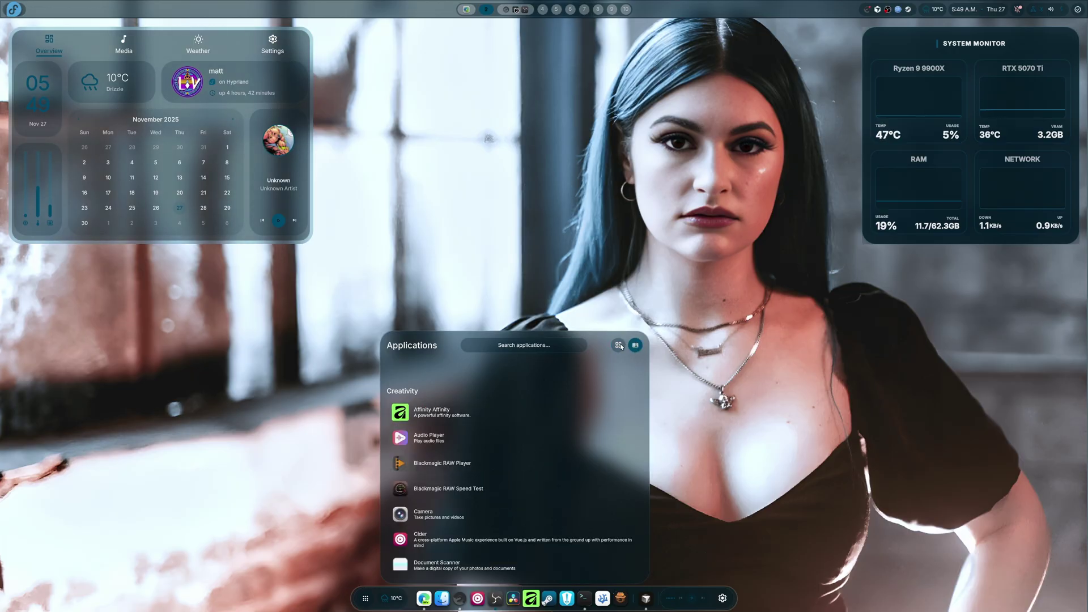
click(620, 344)
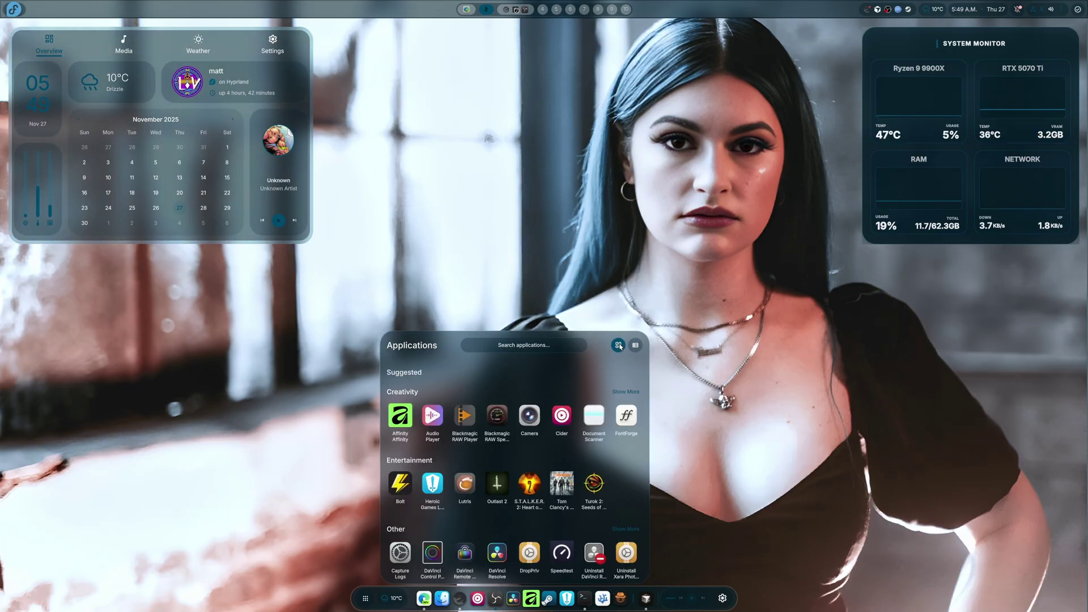
- Launch and quit the Characters app, then reopen and dismiss the Applications launcher
scroll(598, 465, down, 5)
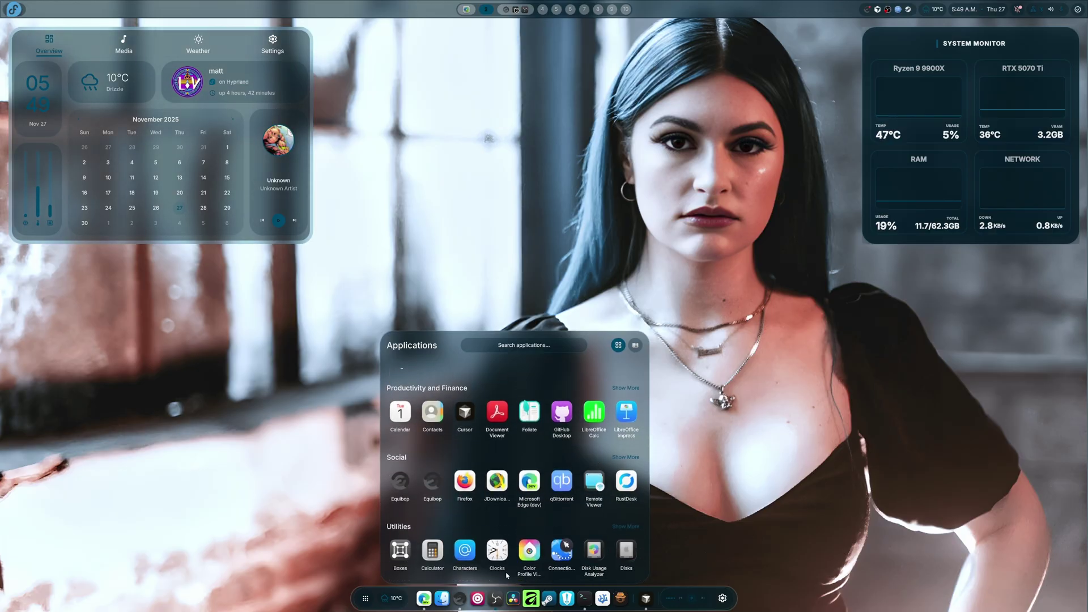
click(466, 551)
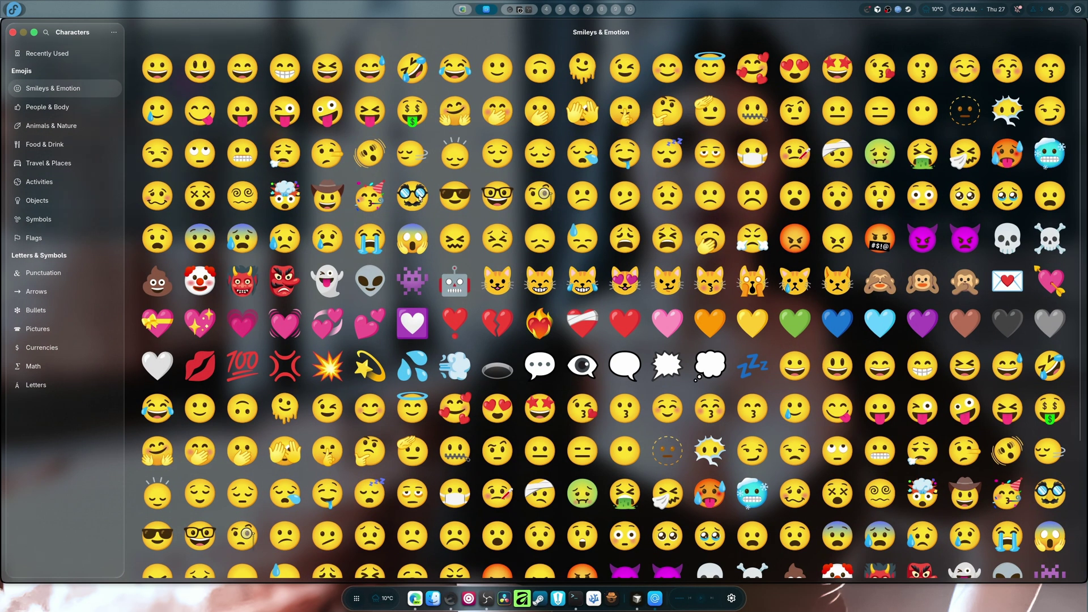
key(ctrl+q)
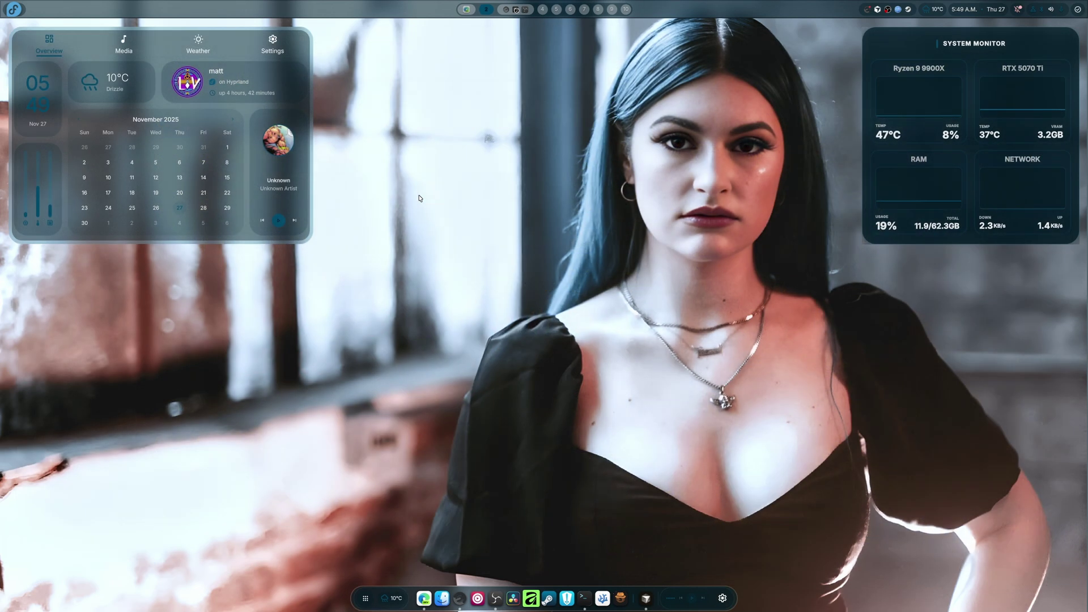
click(367, 601)
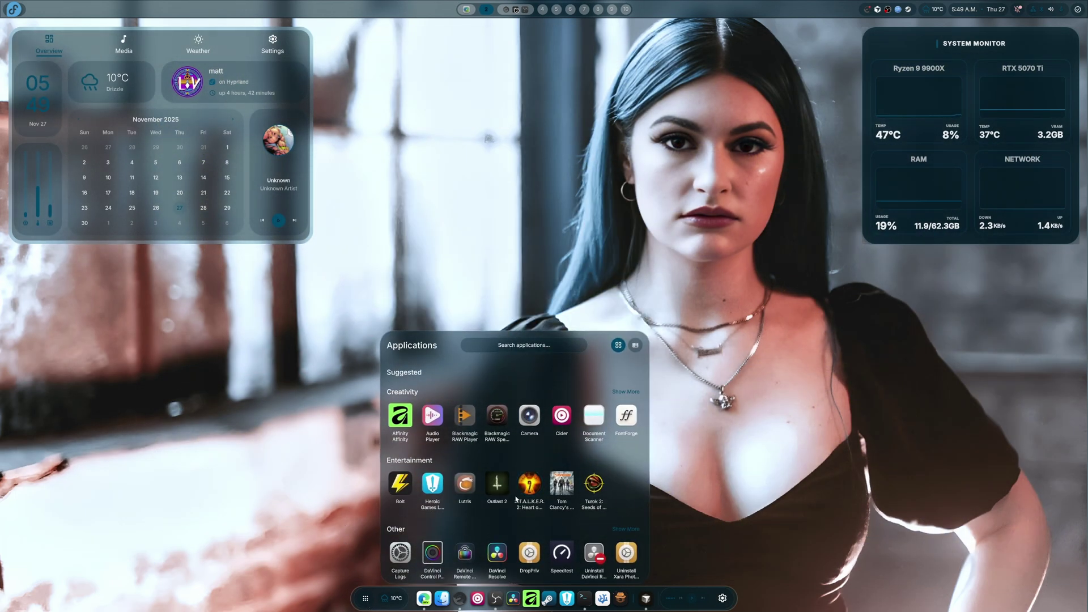
click(698, 523)
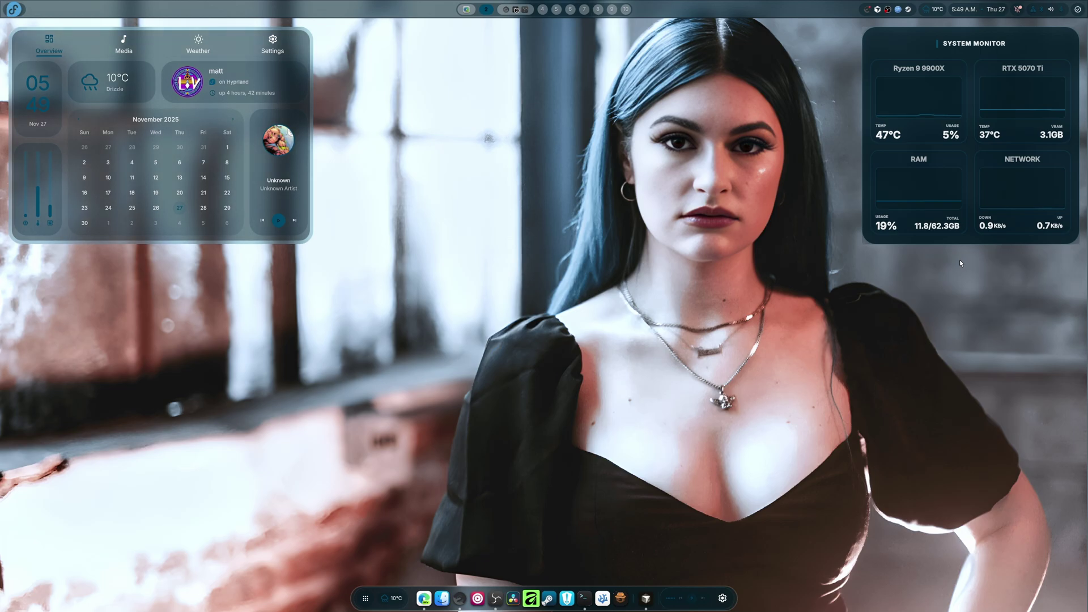
- Open Theme & Colors settings and scroll through the transparency, Dark Dash and visual effects options
click(722, 598)
click(341, 191)
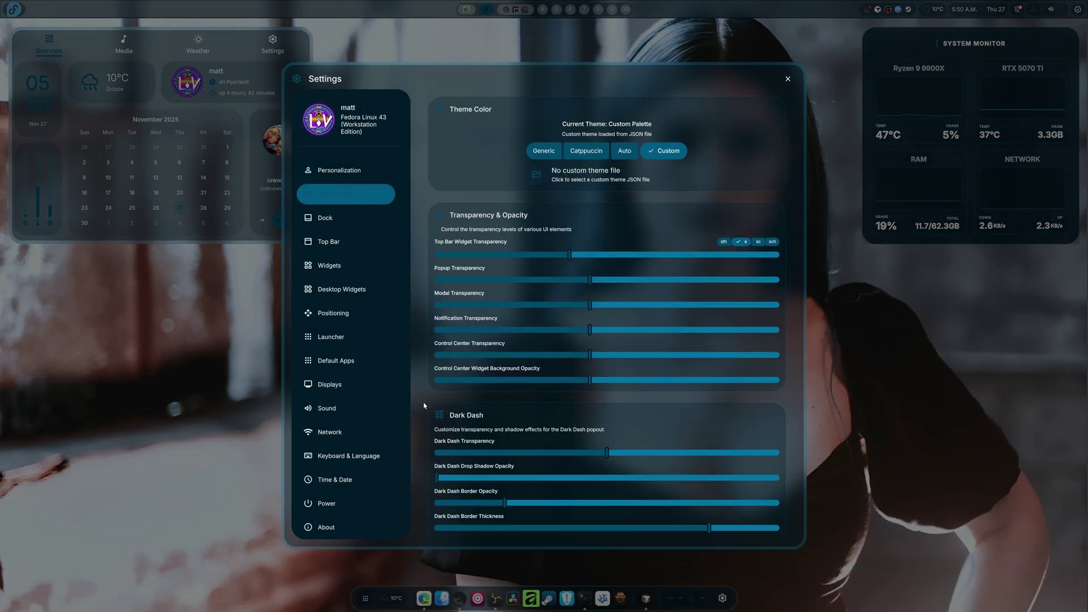
scroll(436, 317, down, 3)
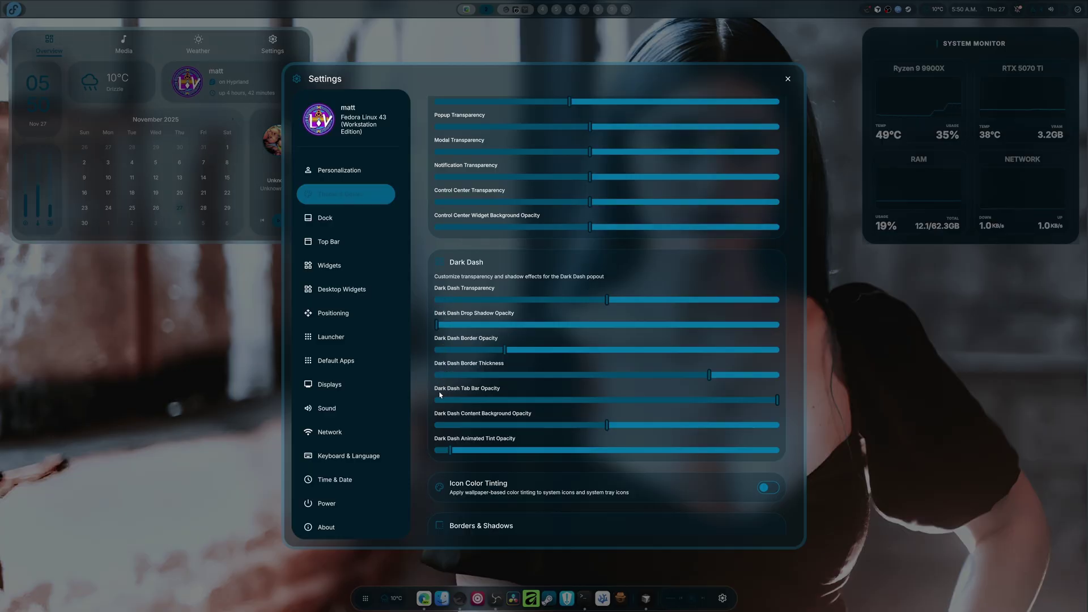
scroll(438, 428, down, 1)
scroll(438, 429, down, 2)
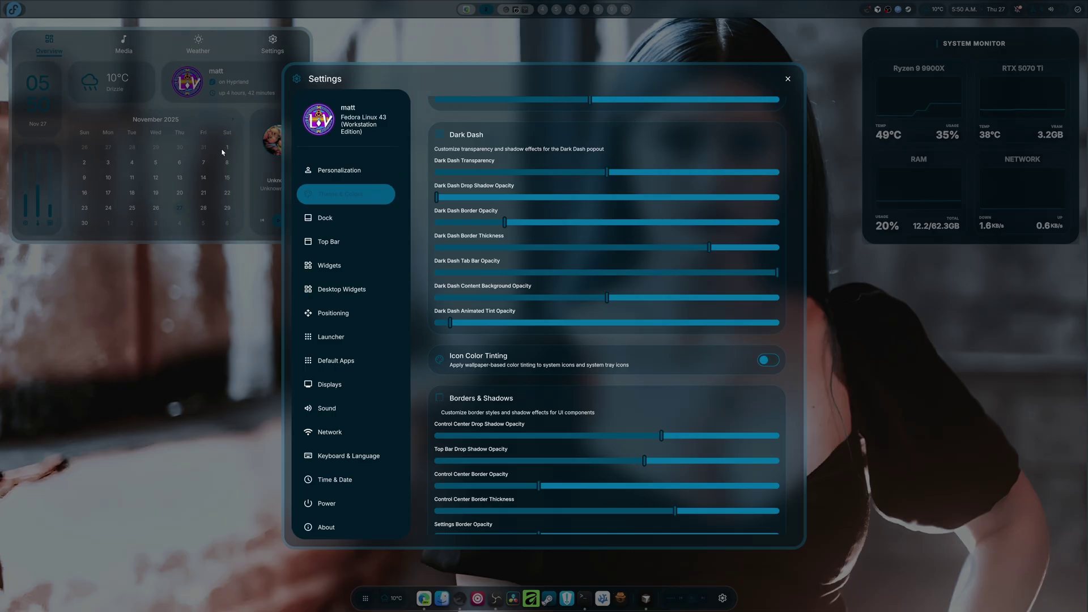
scroll(429, 374, down, 5)
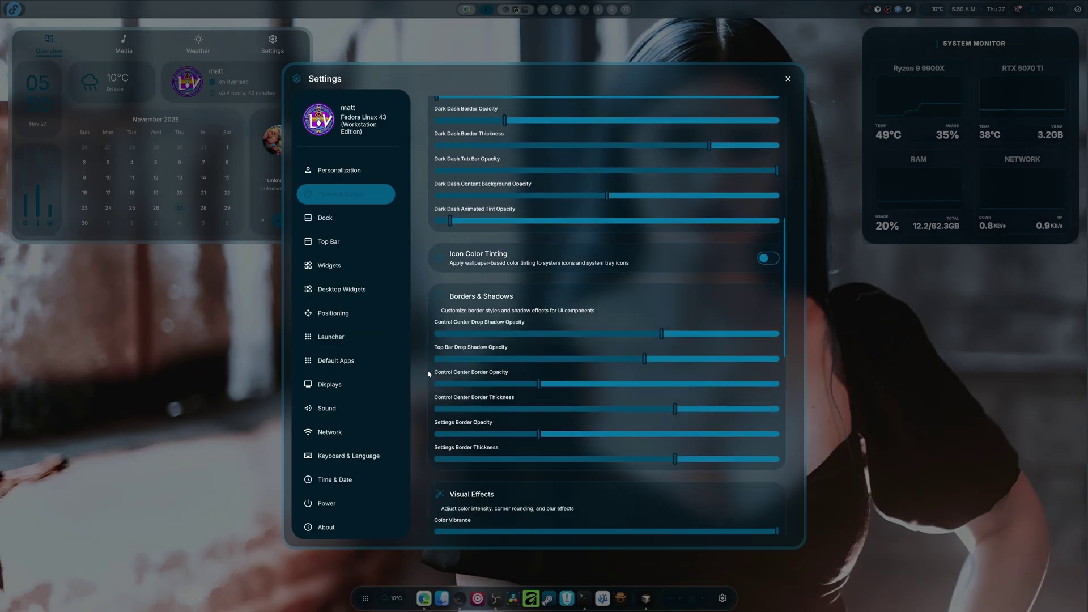
scroll(429, 374, down, 8)
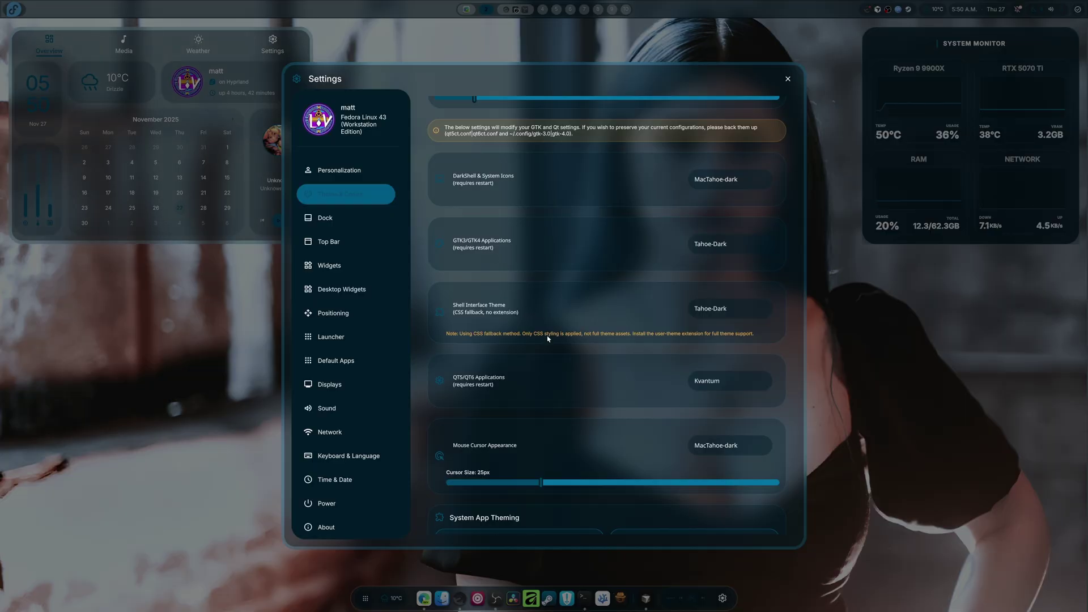
scroll(731, 390, down, 1)
- Check the Qt style dropdown choices and leave Kvantum selected
click(720, 335)
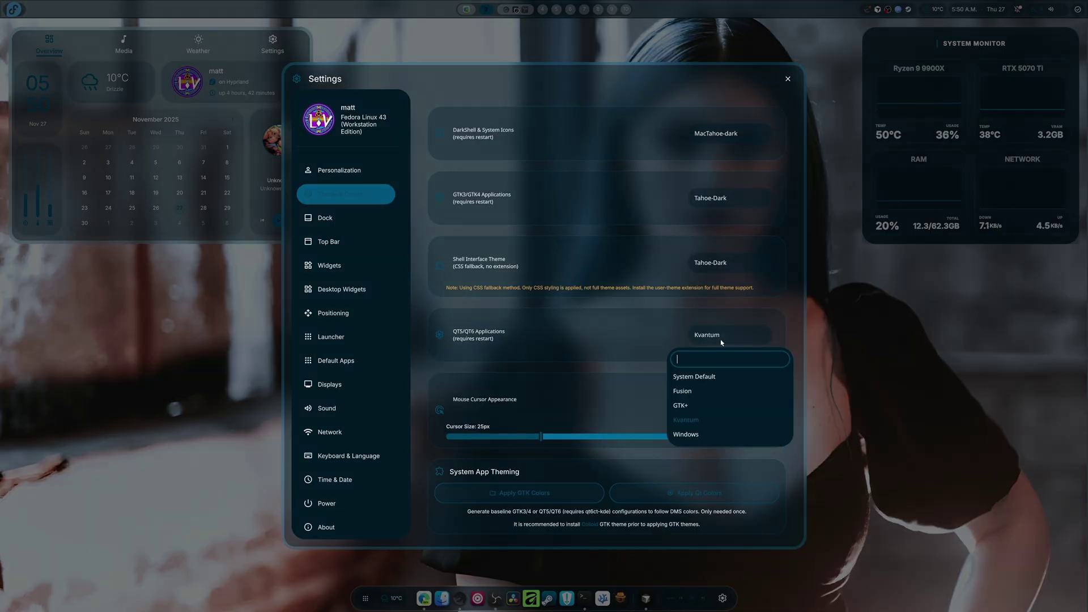
scroll(730, 408, down, 1)
scroll(730, 402, up, 1)
click(653, 342)
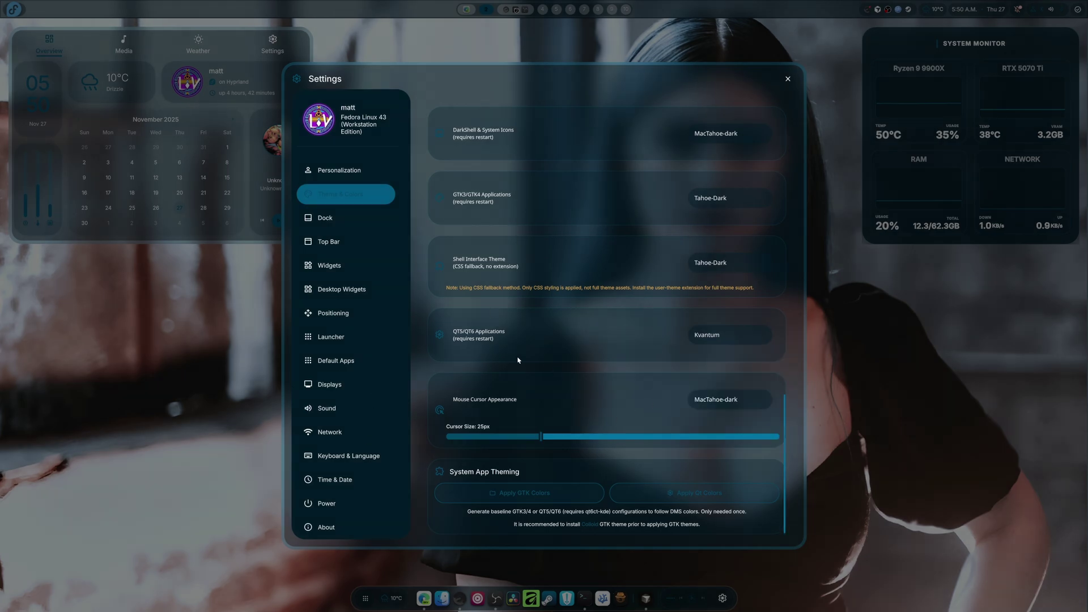
mouse_move(452, 442)
scroll(442, 337, up, 3)
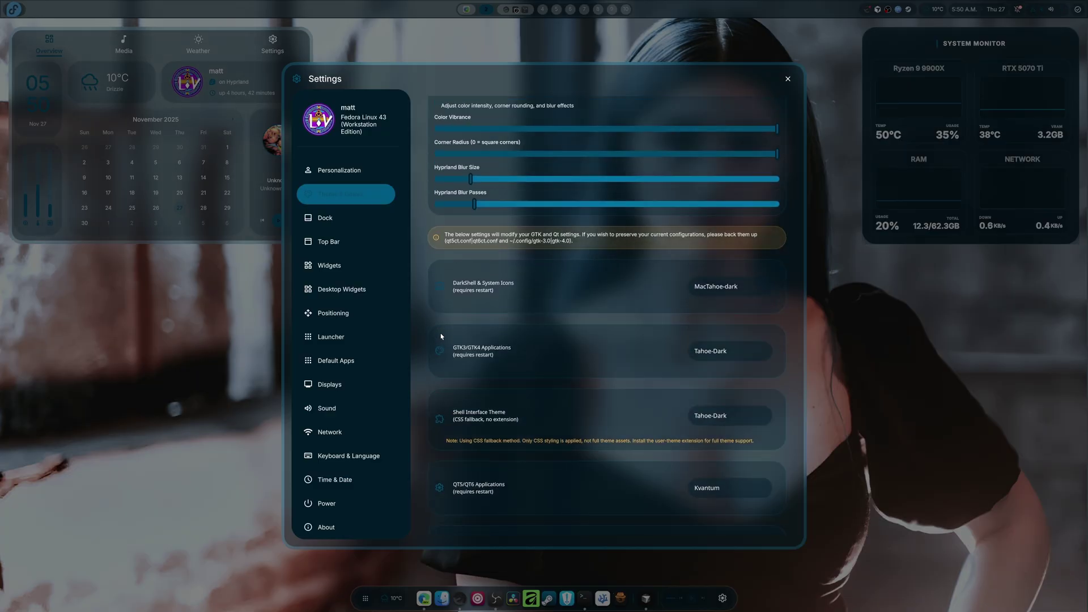
- On the Dock settings page, add Dark Dash to Left Side Widgets by searching 'da'
click(354, 220)
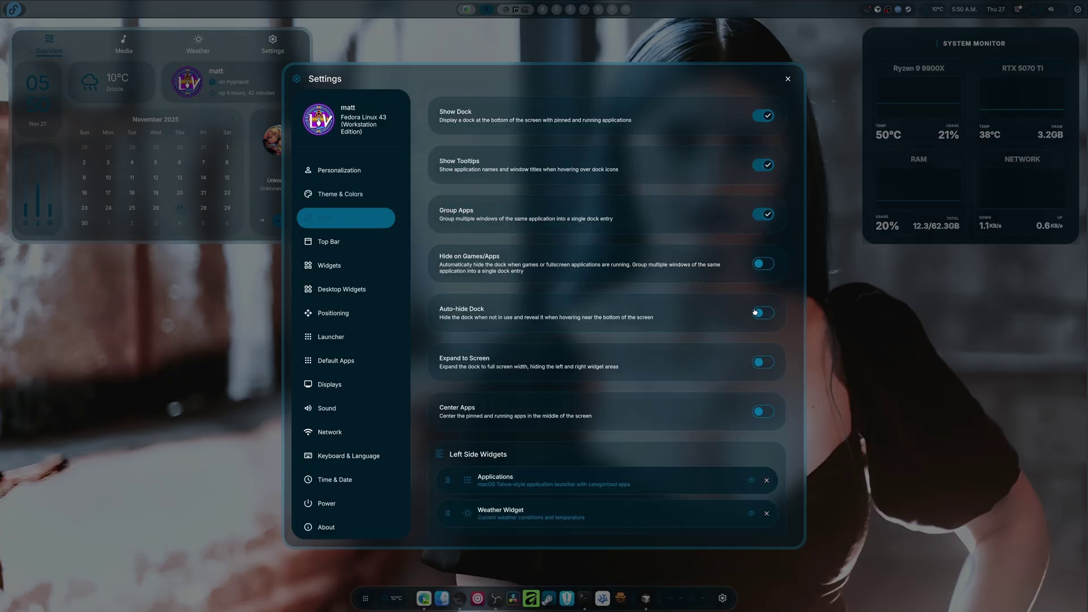
scroll(448, 391, down, 10)
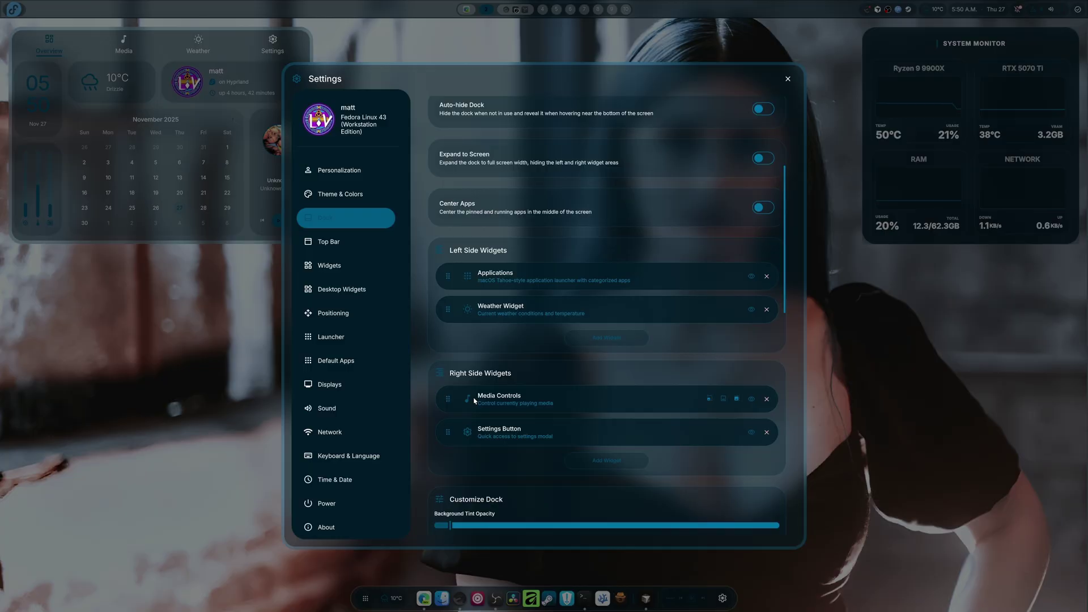
scroll(475, 402, down, 6)
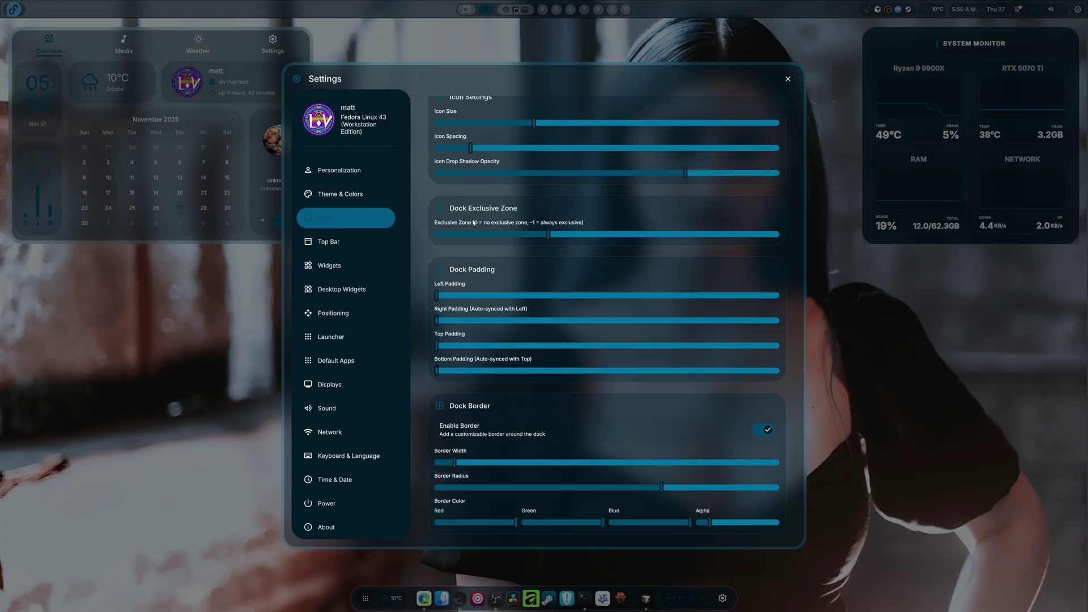
scroll(481, 224, up, 8)
scroll(483, 228, up, 3)
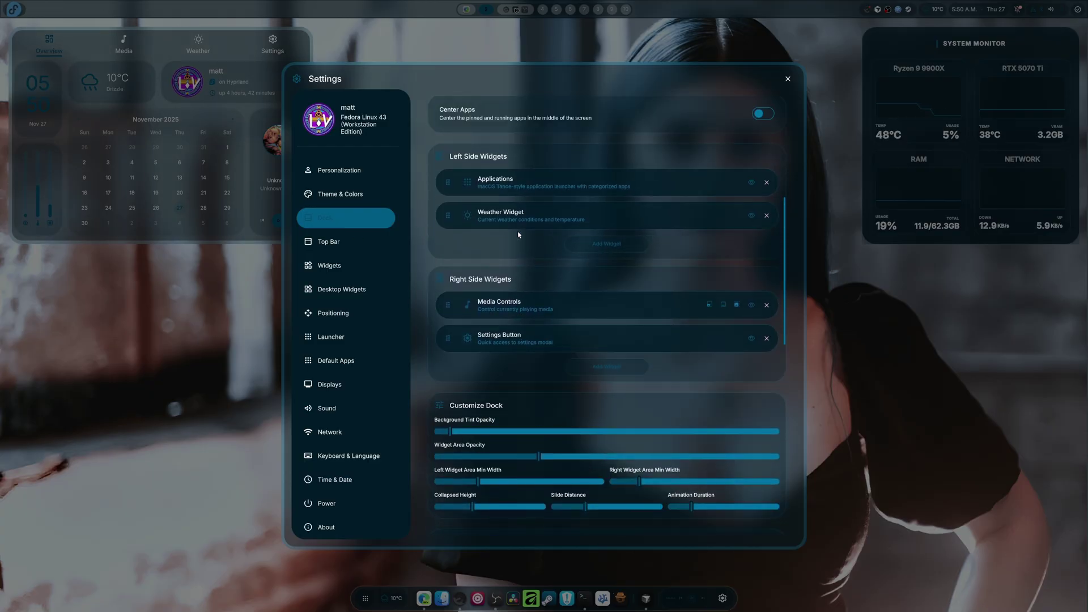
click(607, 245)
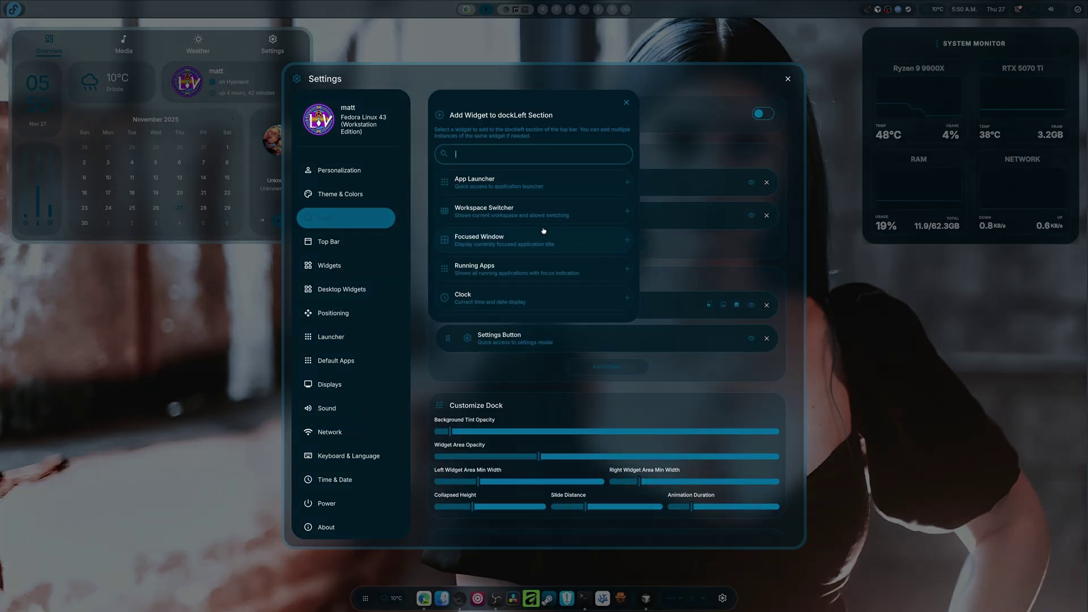
text(da)
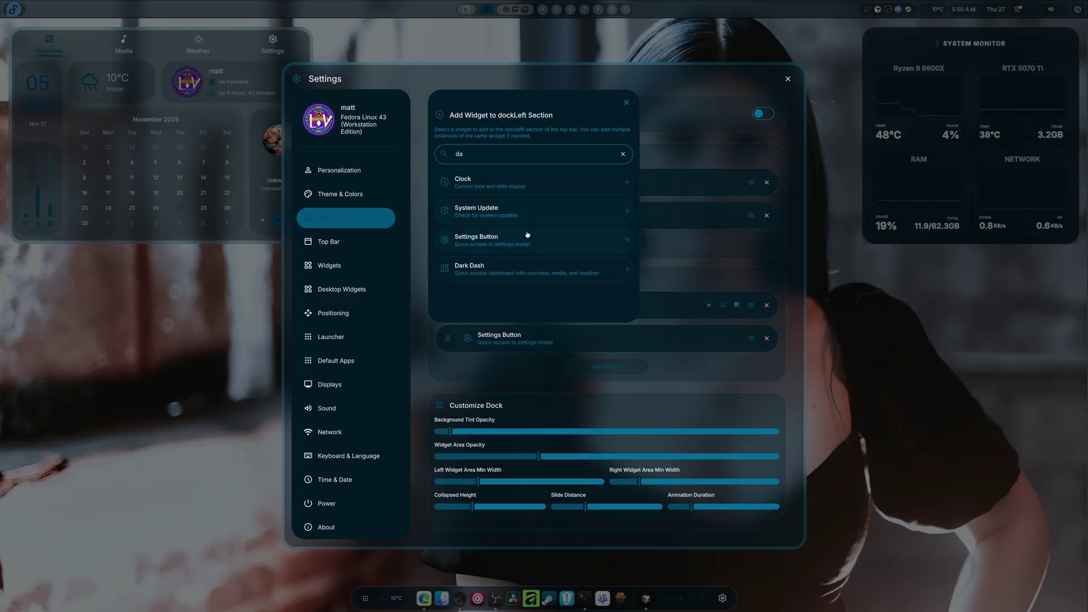
click(518, 274)
- Close Settings, cycle the dock's Dark Dash through Media, Weather and Overview, then reopen Settings
key(Escape)
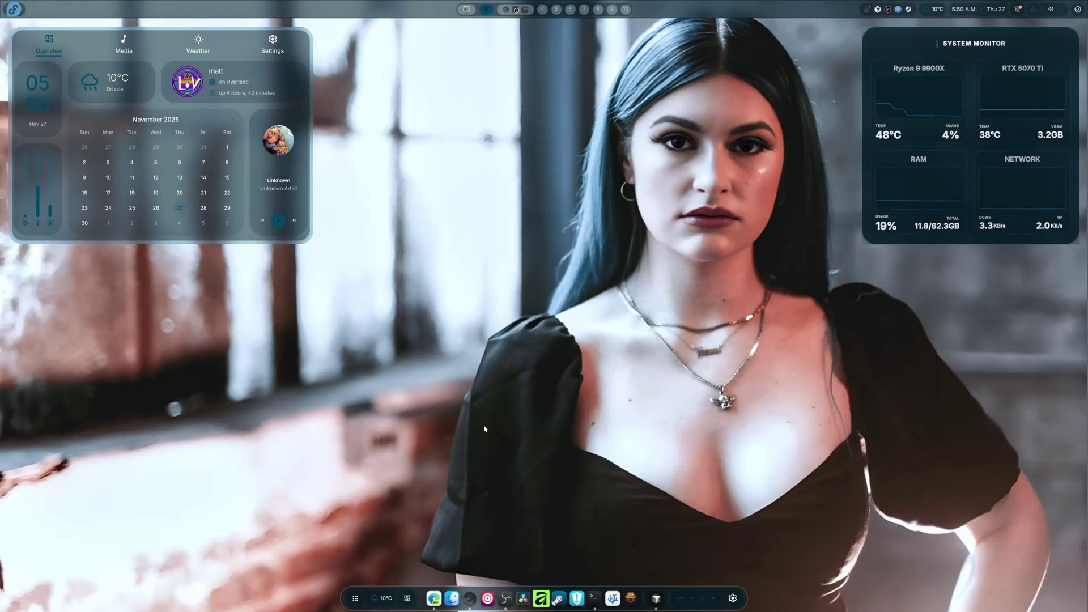
click(409, 599)
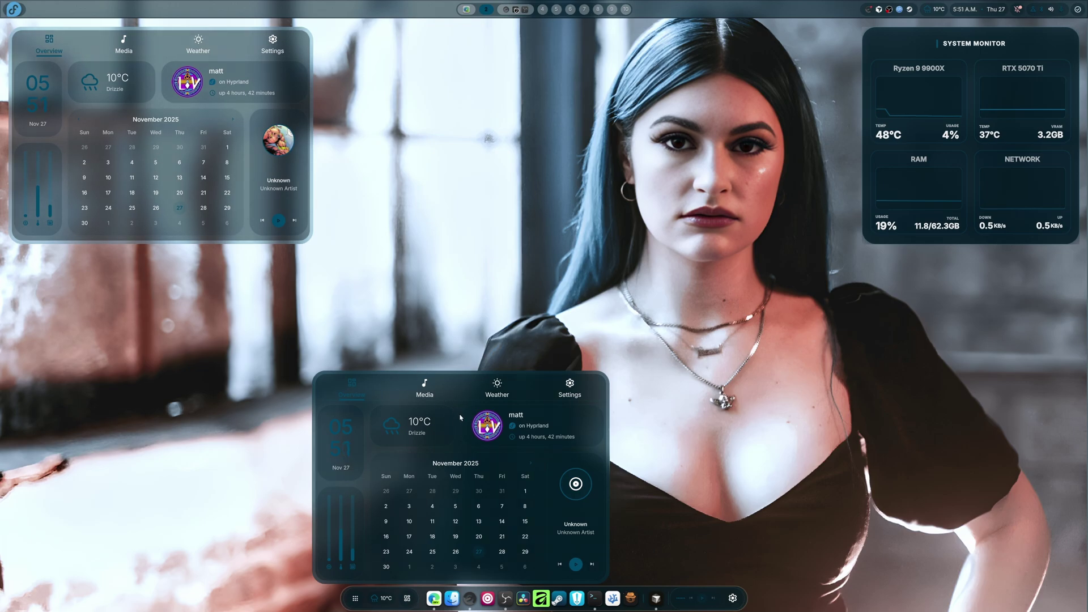
click(425, 391)
click(497, 390)
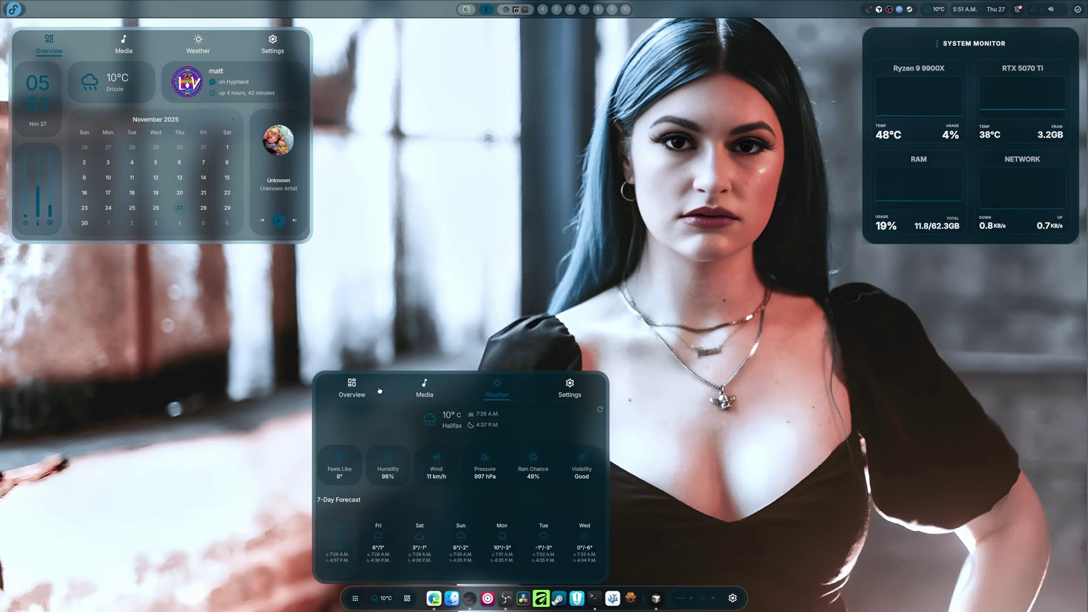
click(352, 390)
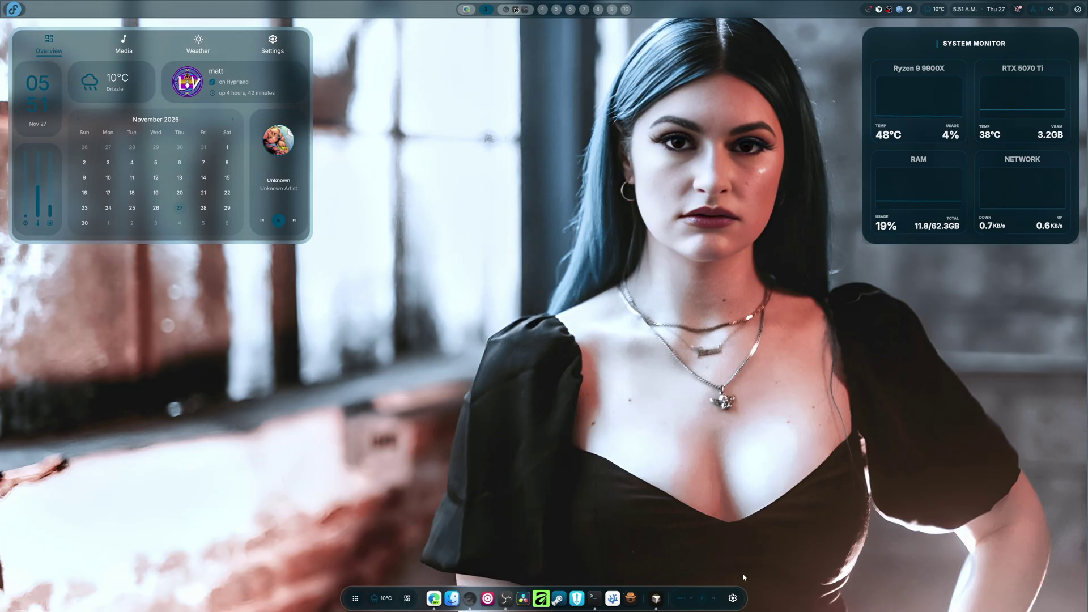
click(733, 598)
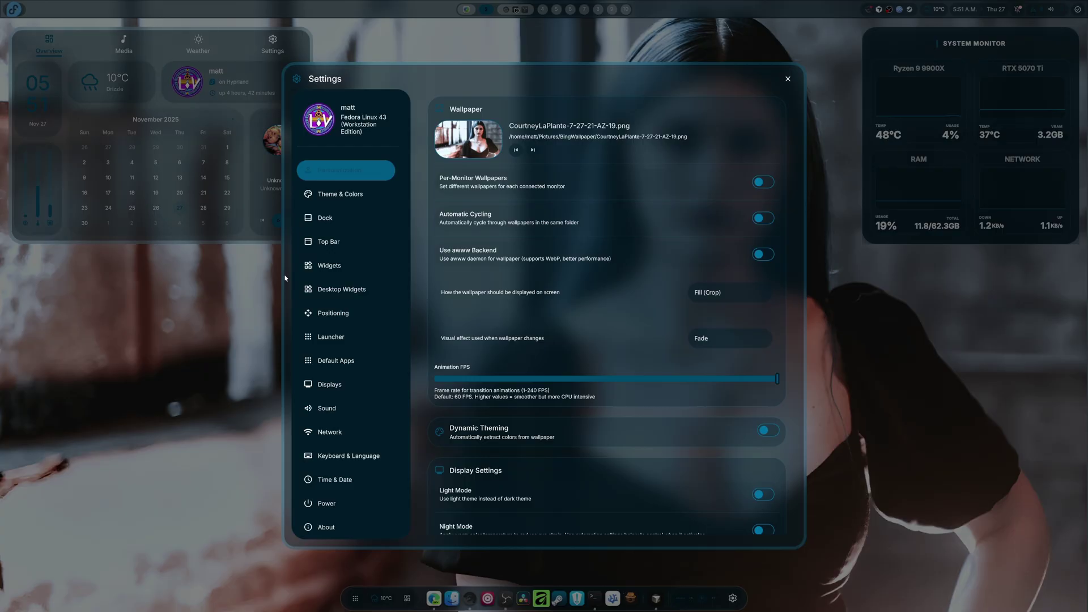
- Add Dark Dash to the Top Bar's Left Section via a 'dark' search, then open it from the bar
click(339, 220)
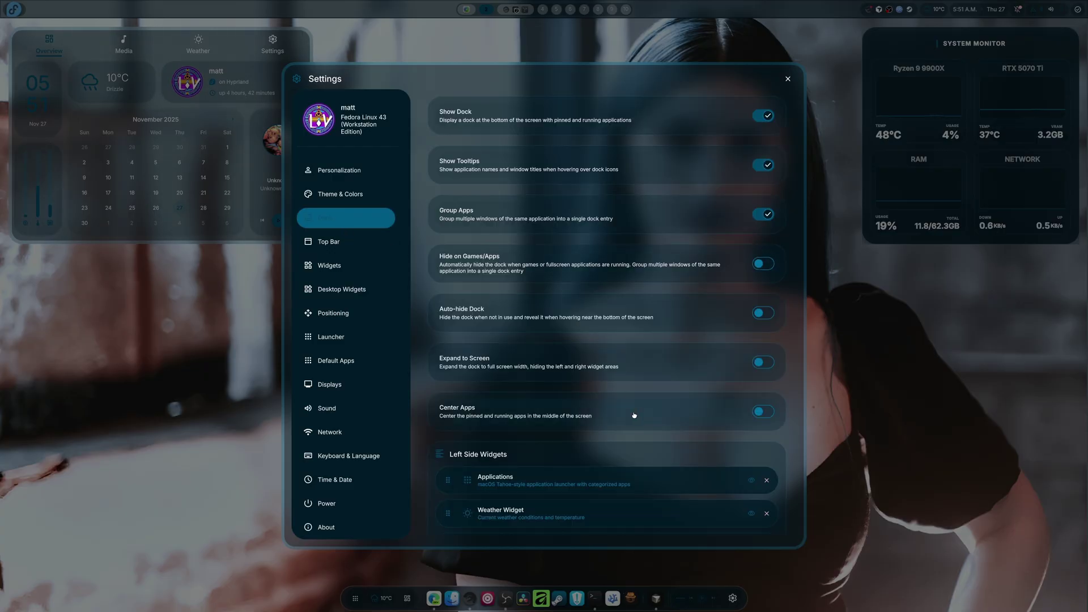
scroll(771, 491, down, 2)
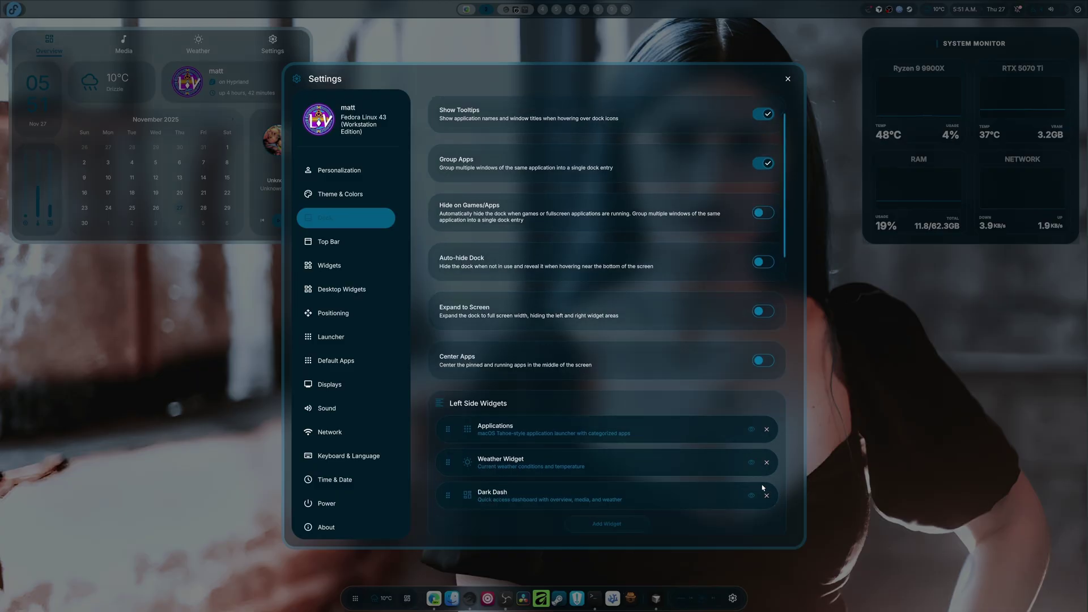
click(329, 243)
click(608, 294)
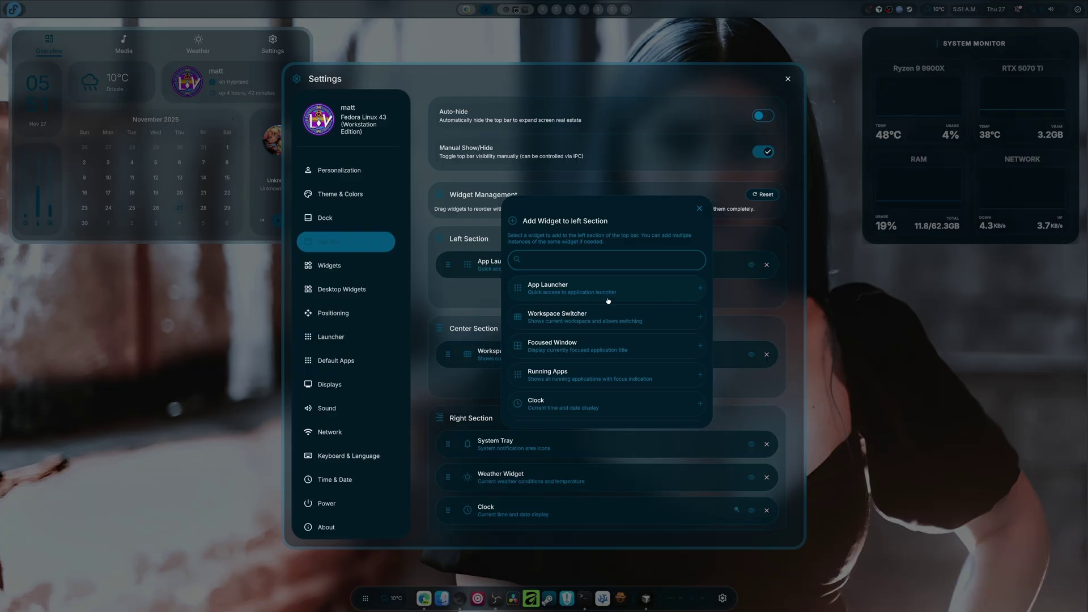
text(dark)
click(658, 290)
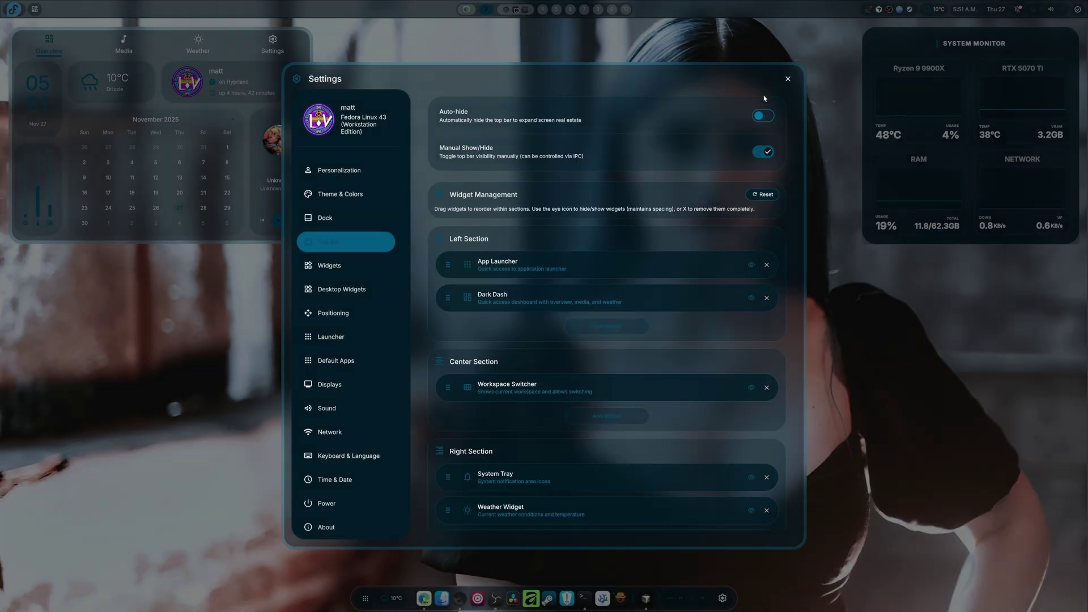
click(786, 79)
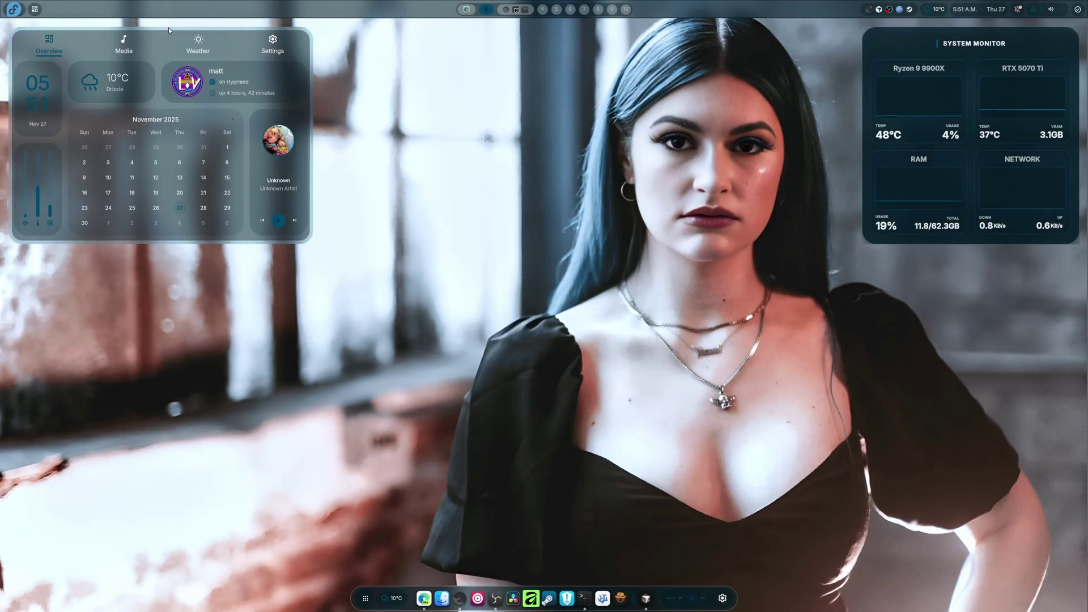
click(36, 11)
- Remove Dark Dash and App Launcher from the top bar's left section and add Applications
click(722, 599)
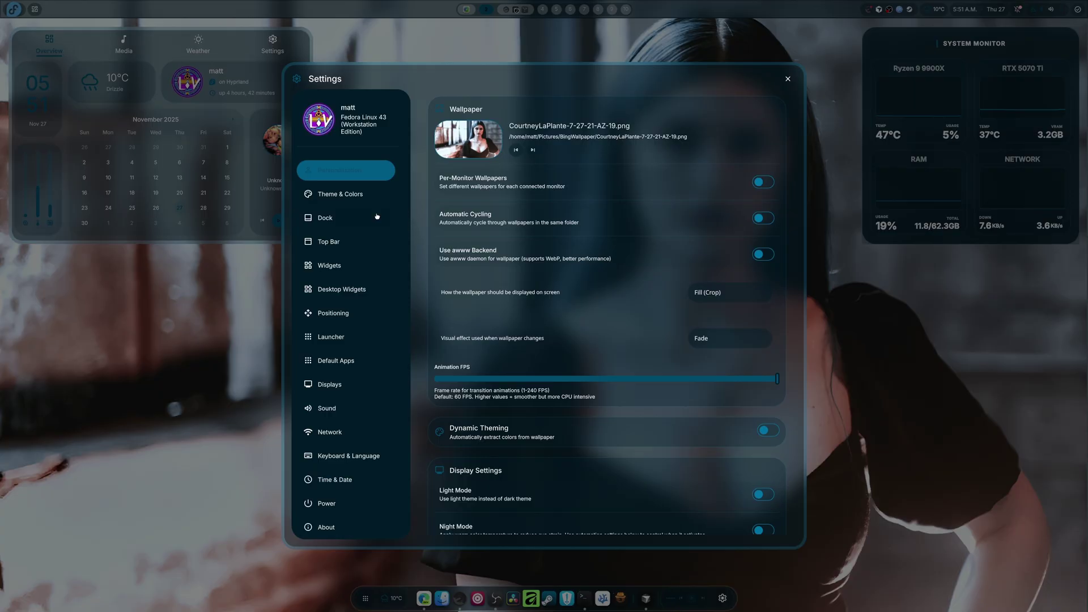
click(346, 242)
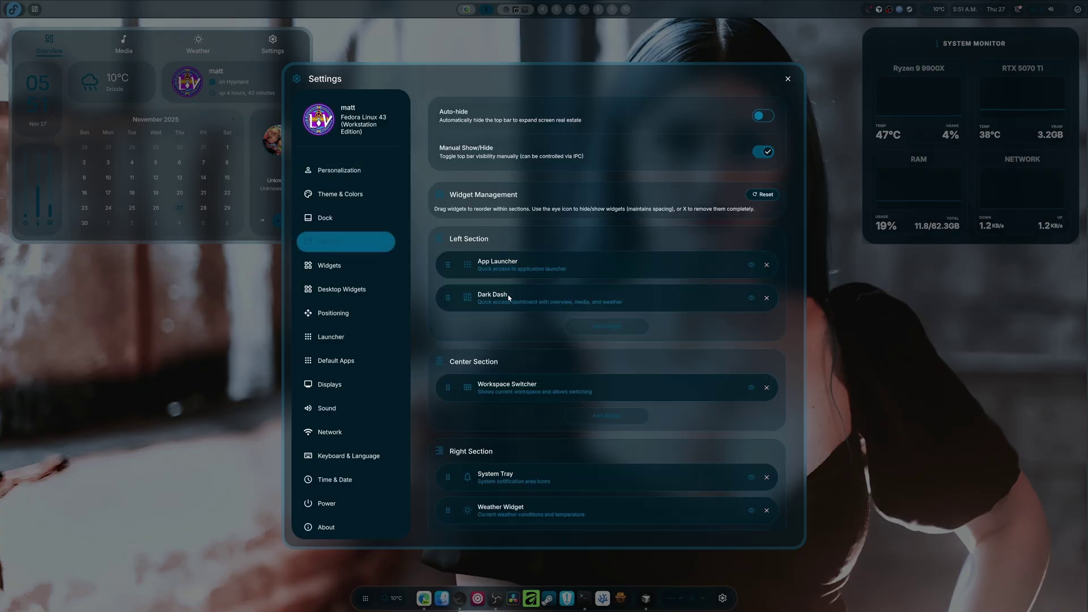
click(767, 299)
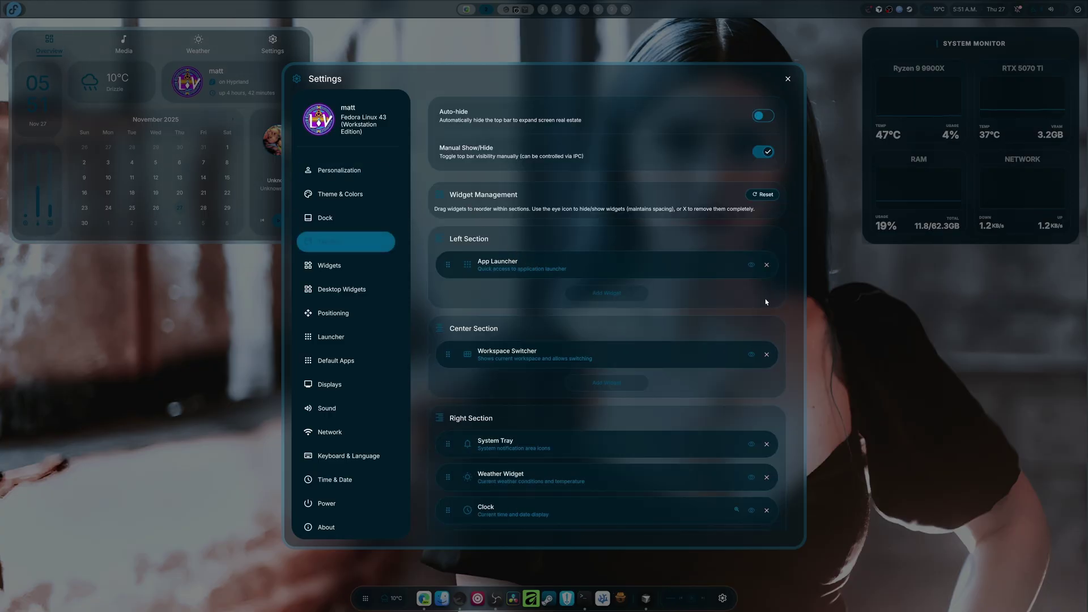
click(767, 267)
click(589, 257)
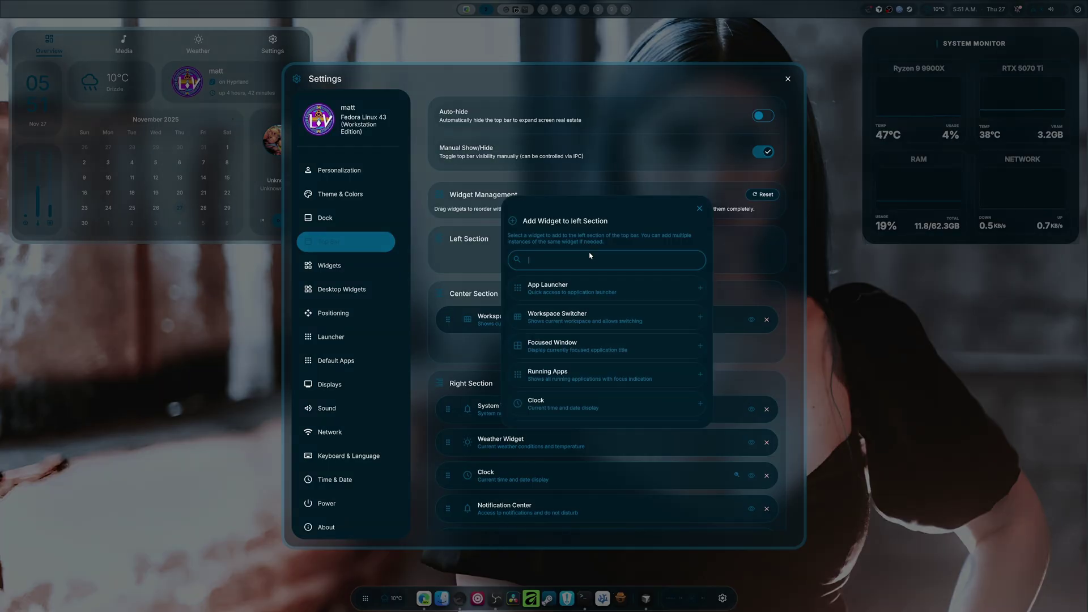
scroll(615, 347, down, 10)
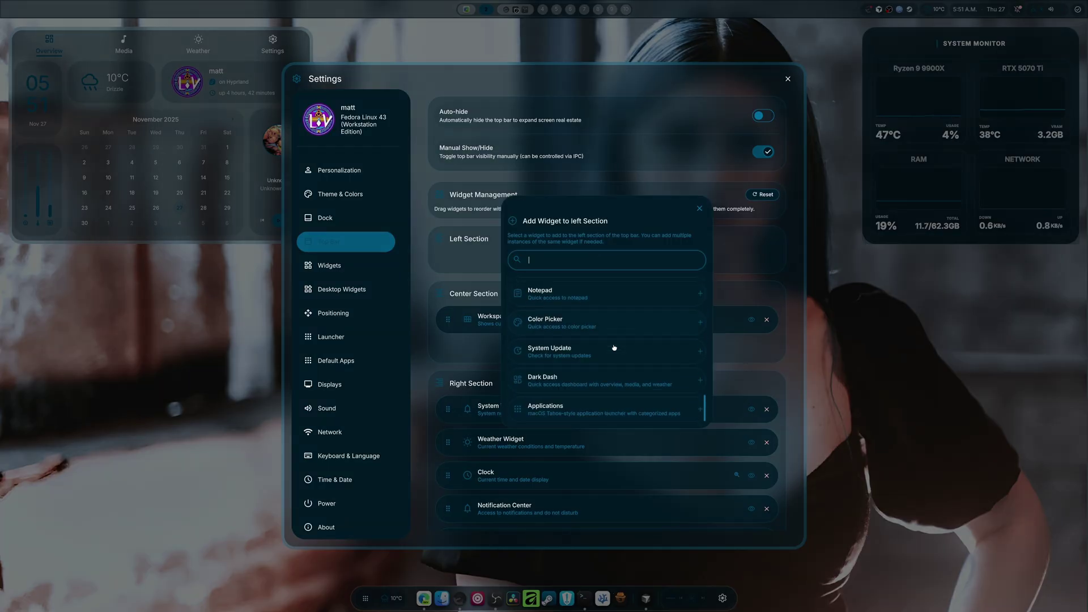
click(598, 415)
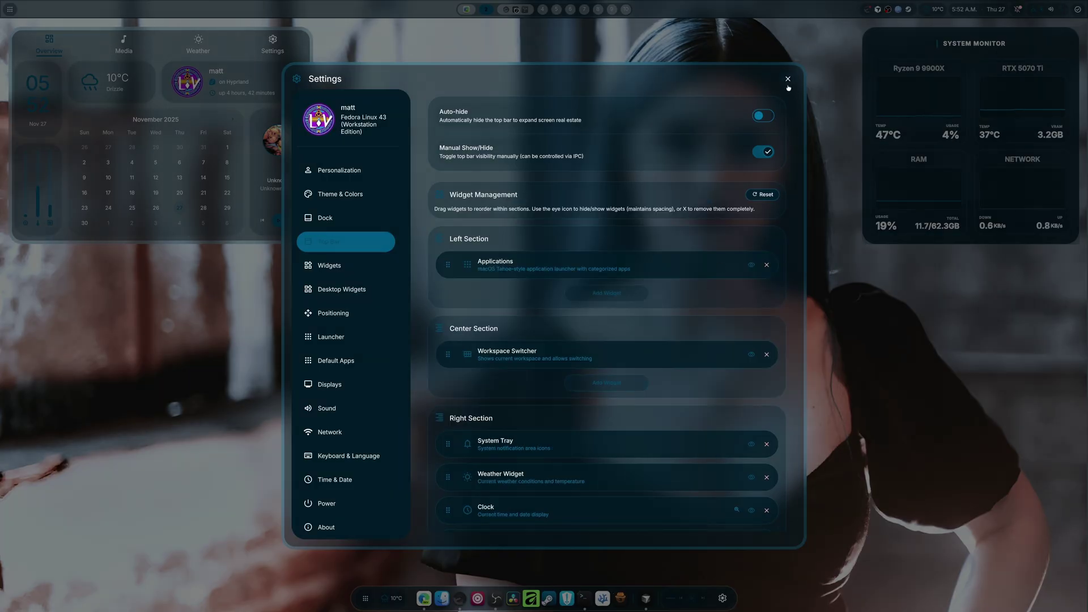
- Close Settings and open then close the Applications panel from the top-bar grid icon
key(Escape)
click(8, 15)
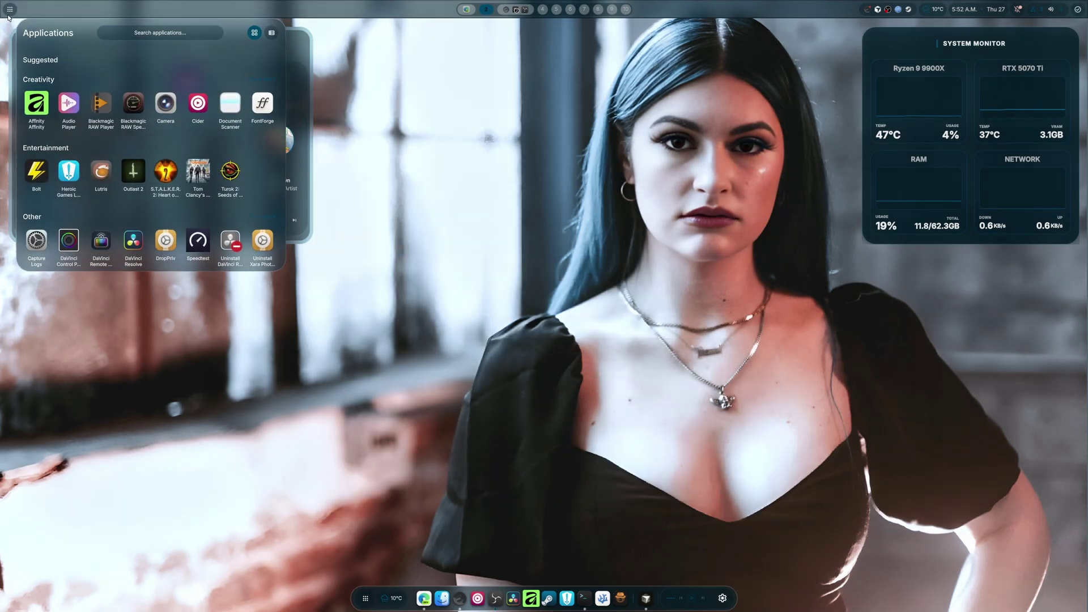
click(9, 15)
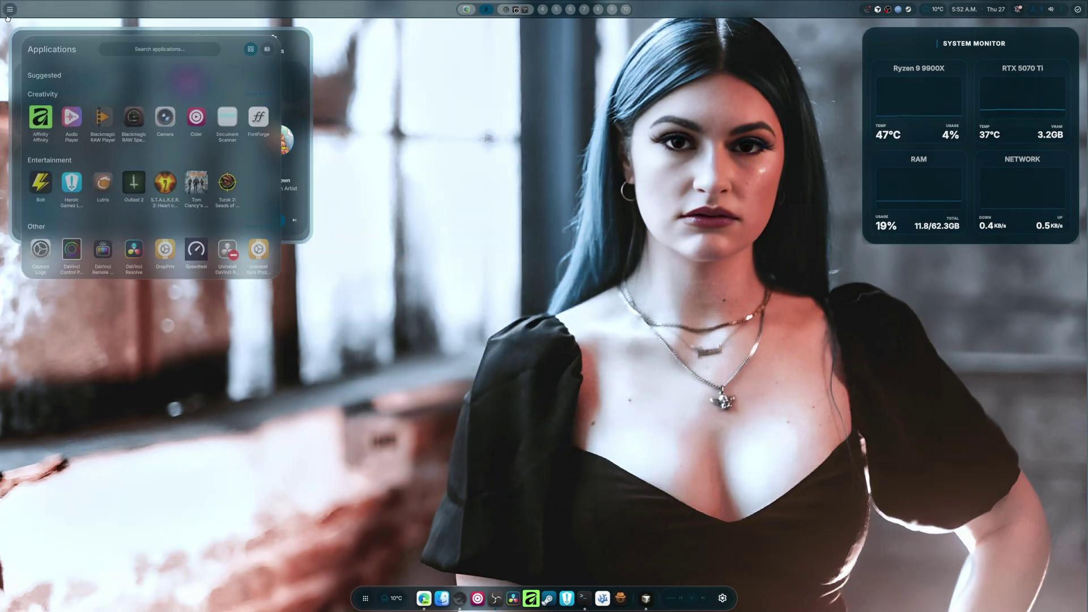
- In Top Bar settings, replace Applications in the left section with App Launcher
click(722, 598)
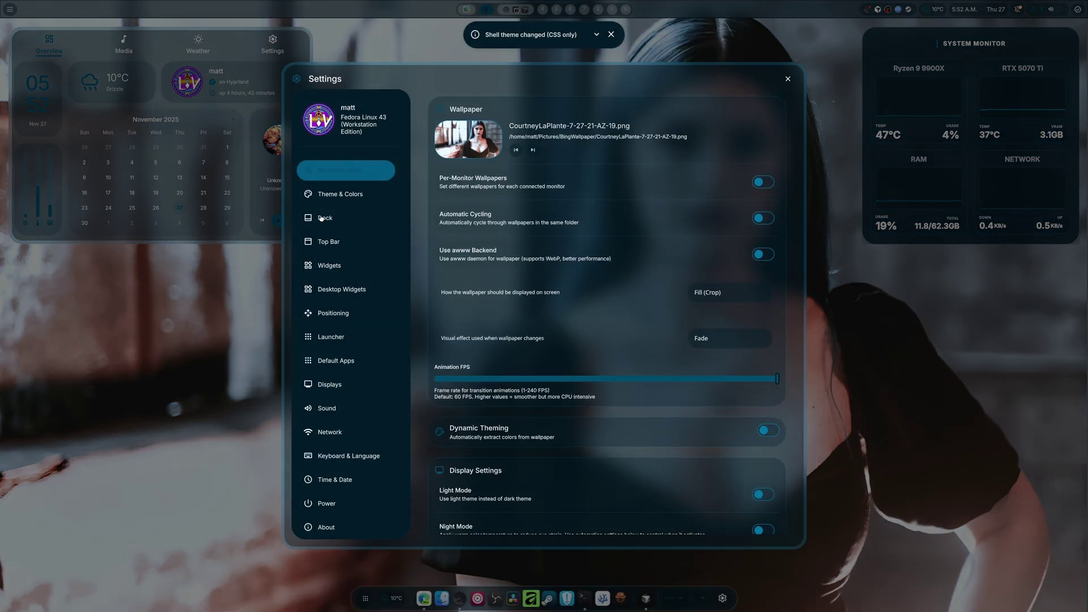
click(334, 241)
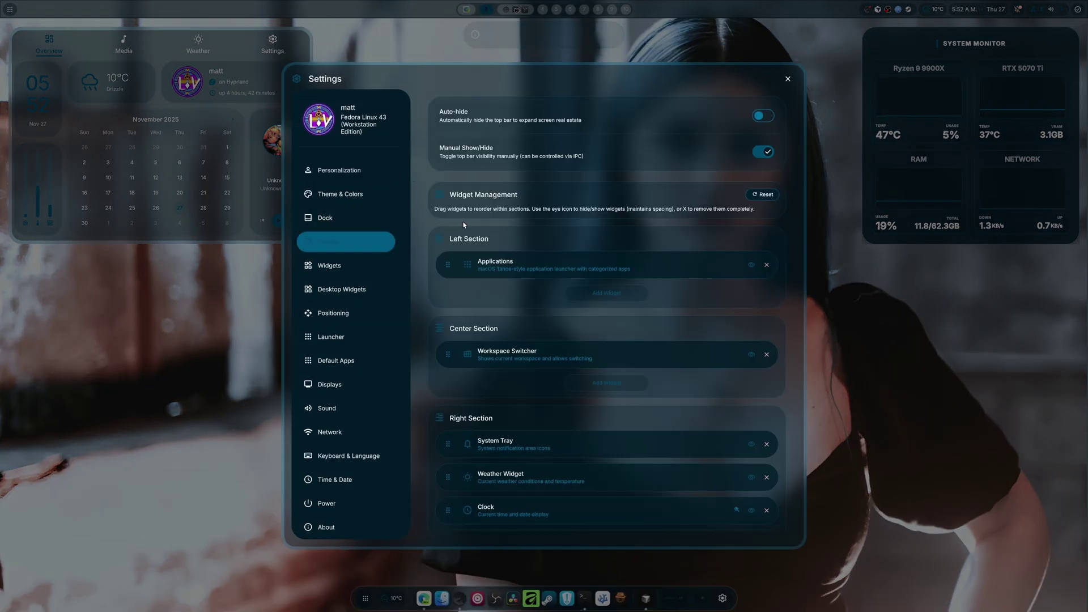
click(767, 266)
click(607, 257)
click(562, 289)
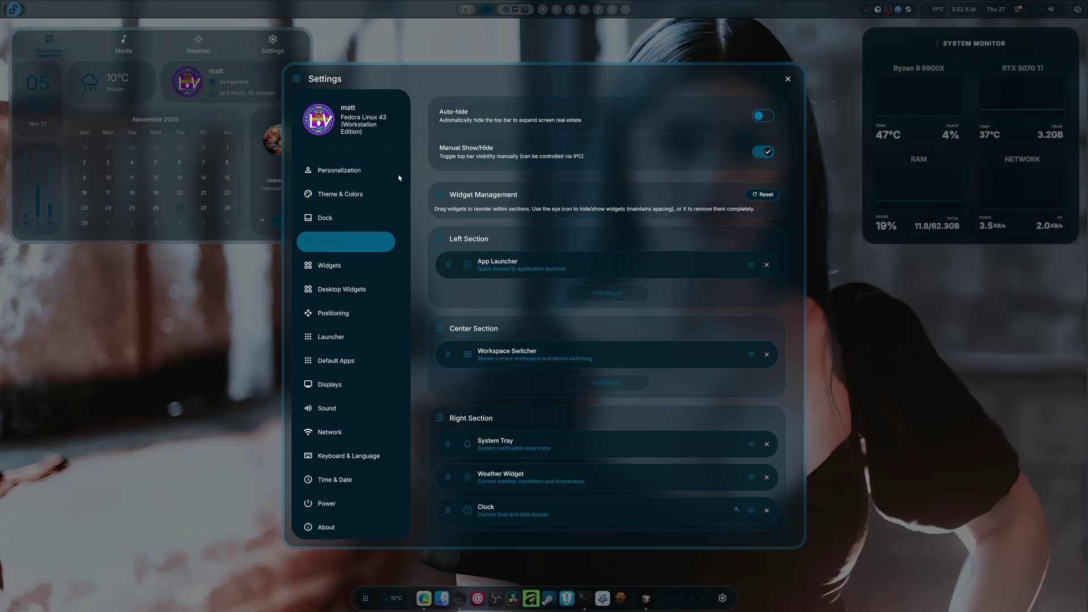
- Move from the Widgets page to the Network page and scroll its Ethernet, VPN, DNS and IP settings
click(351, 265)
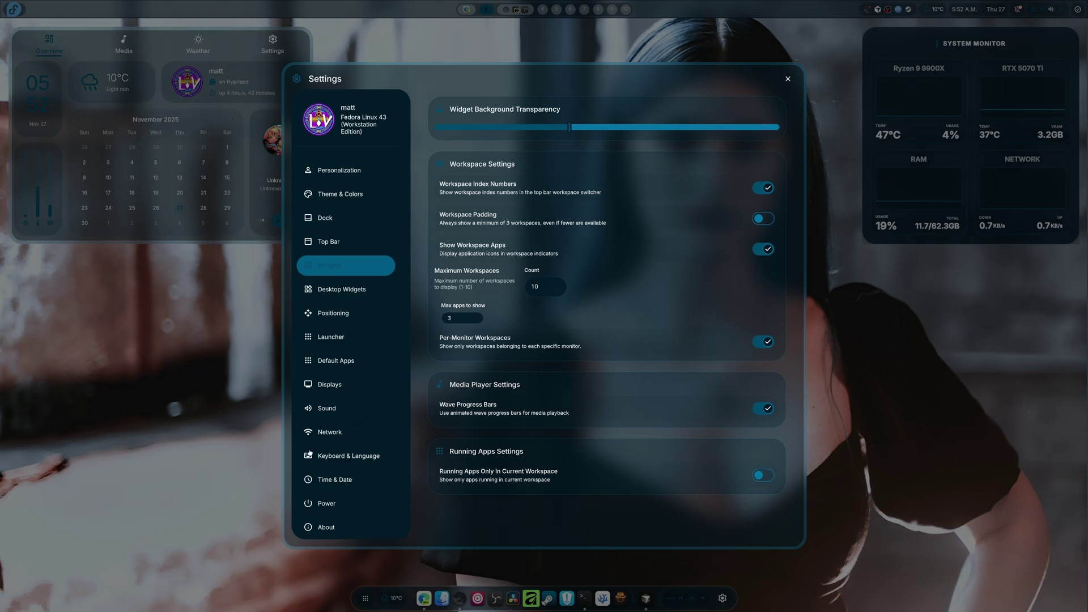
click(363, 432)
scroll(676, 404, down, 2)
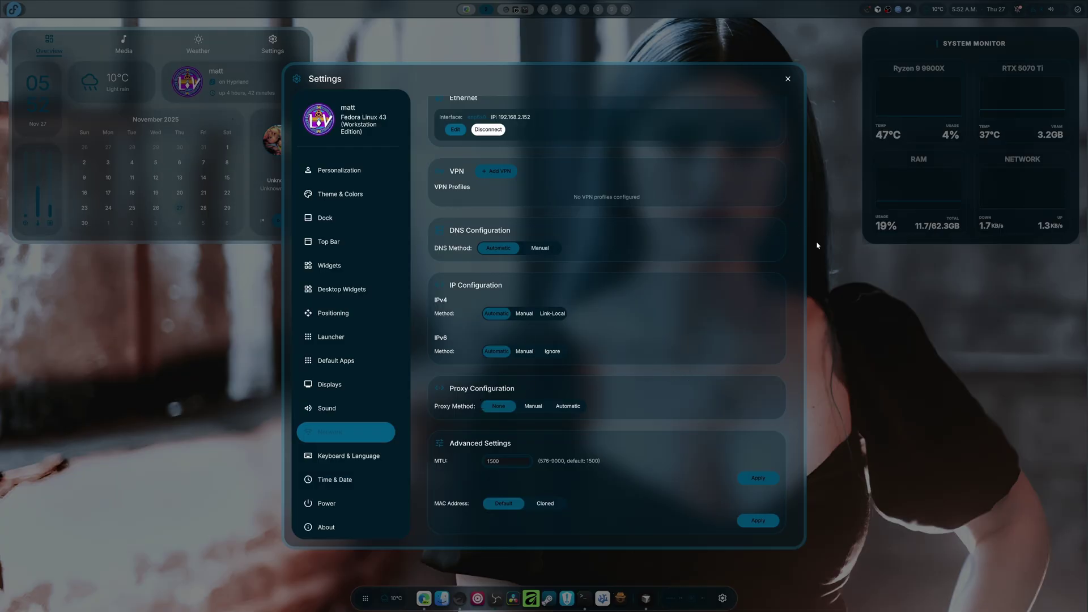
scroll(524, 215, up, 2)
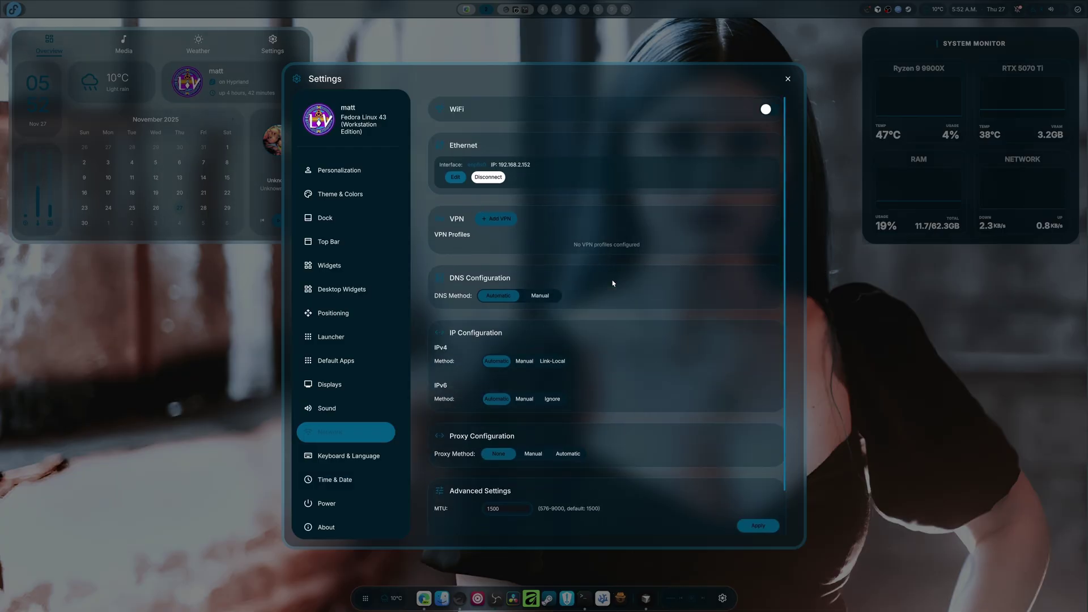
click(767, 110)
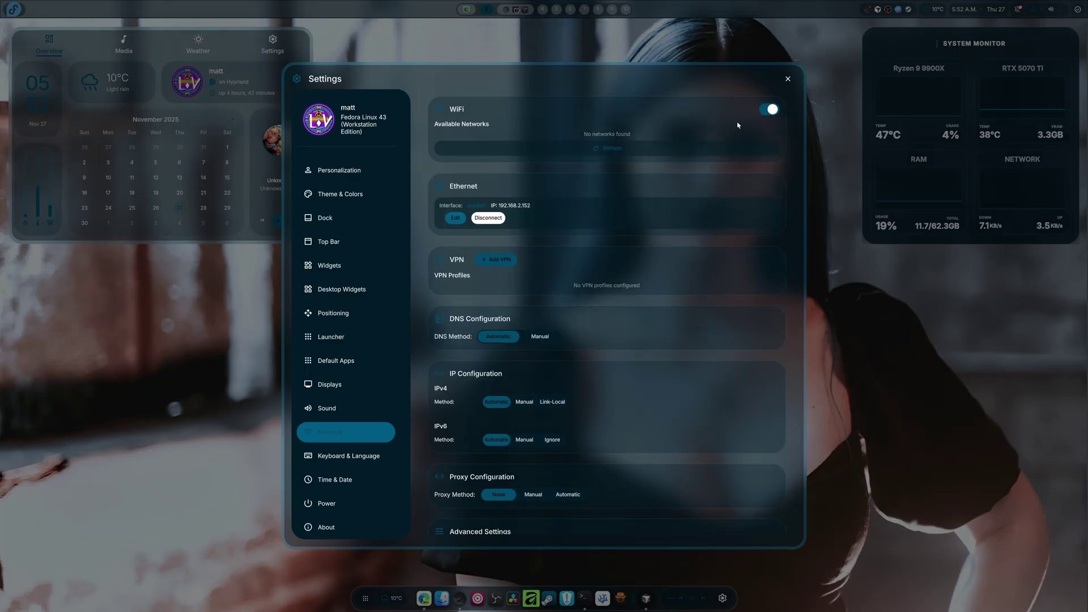
click(765, 111)
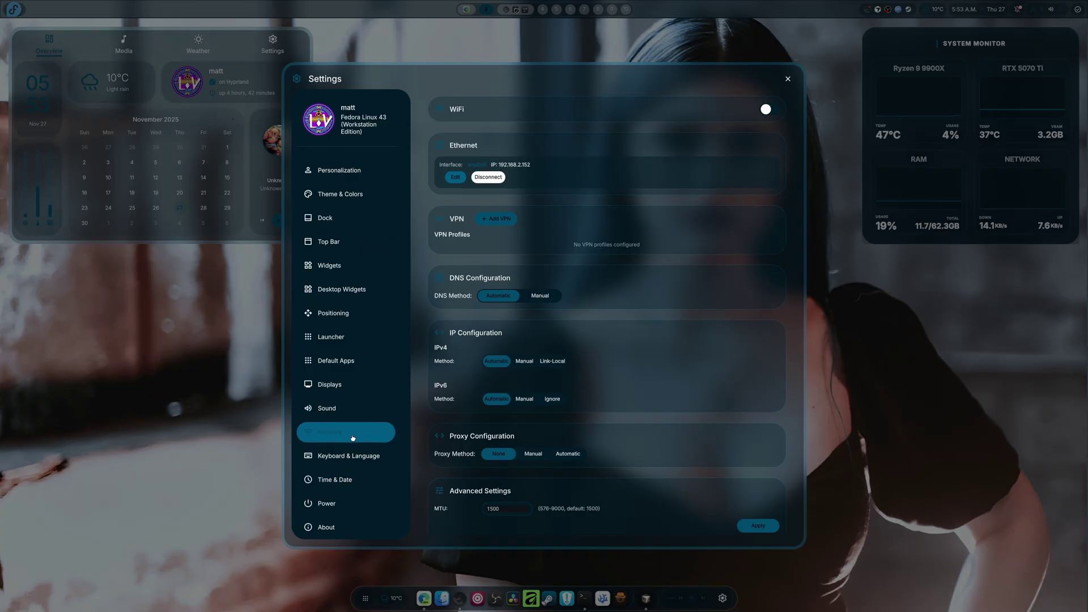
- View the Keyboard & Language page, then scroll through the Time & Date settings
click(347, 457)
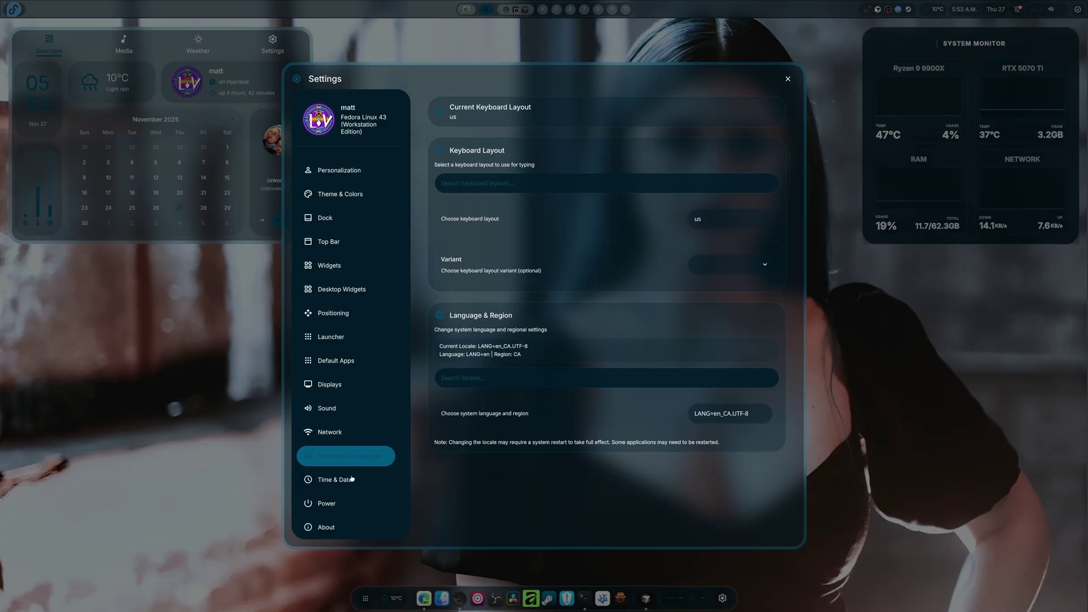
click(352, 479)
scroll(575, 347, down, 1)
scroll(577, 350, up, 1)
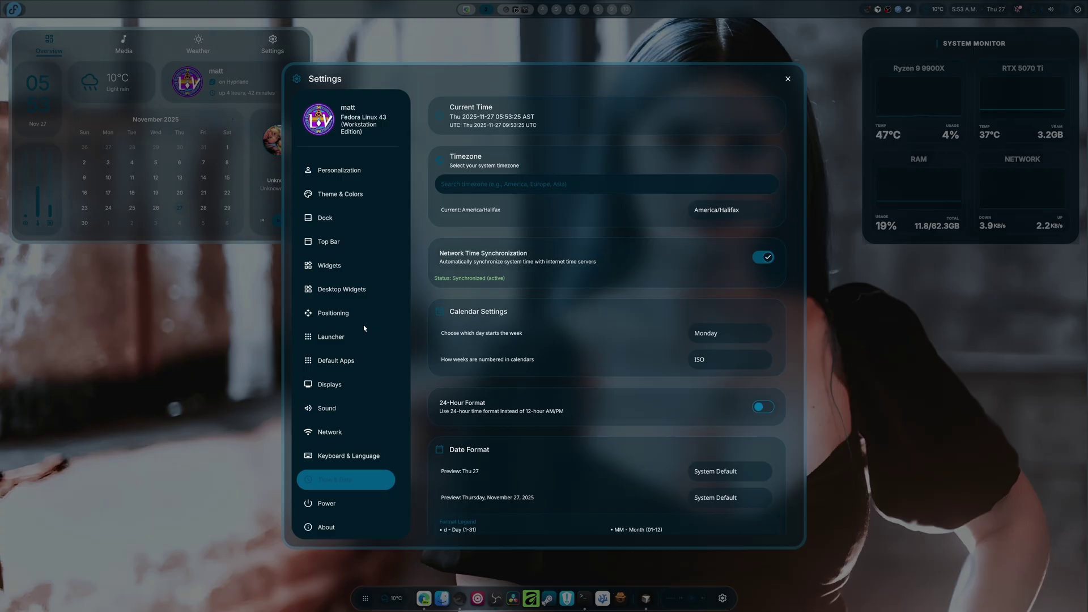
- Open the Sound settings and scroll through its output and input applications and devices
click(355, 410)
scroll(484, 347, down, 3)
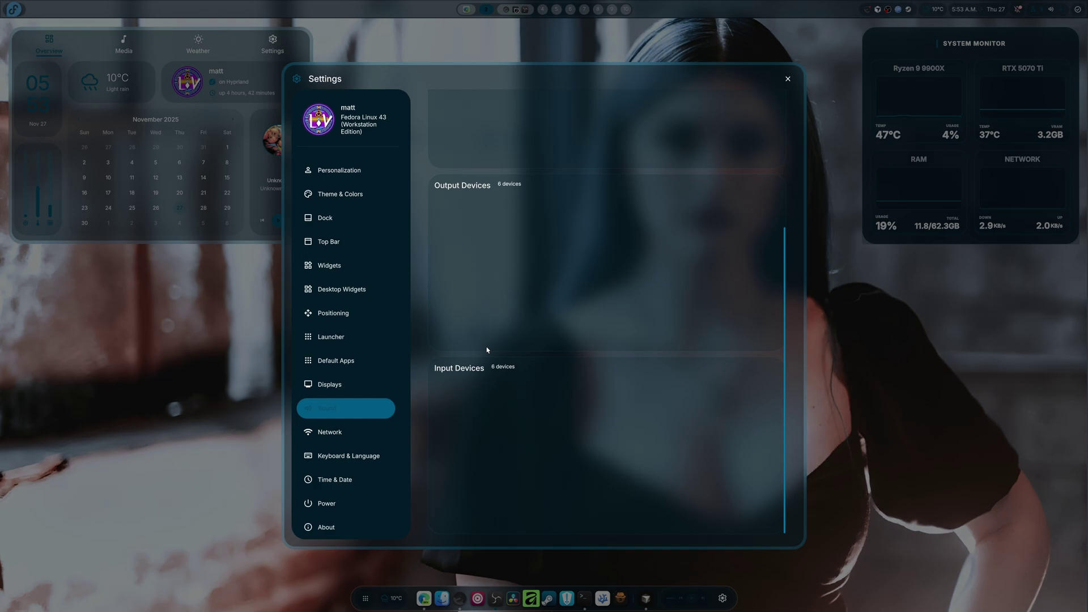
scroll(485, 348, up, 3)
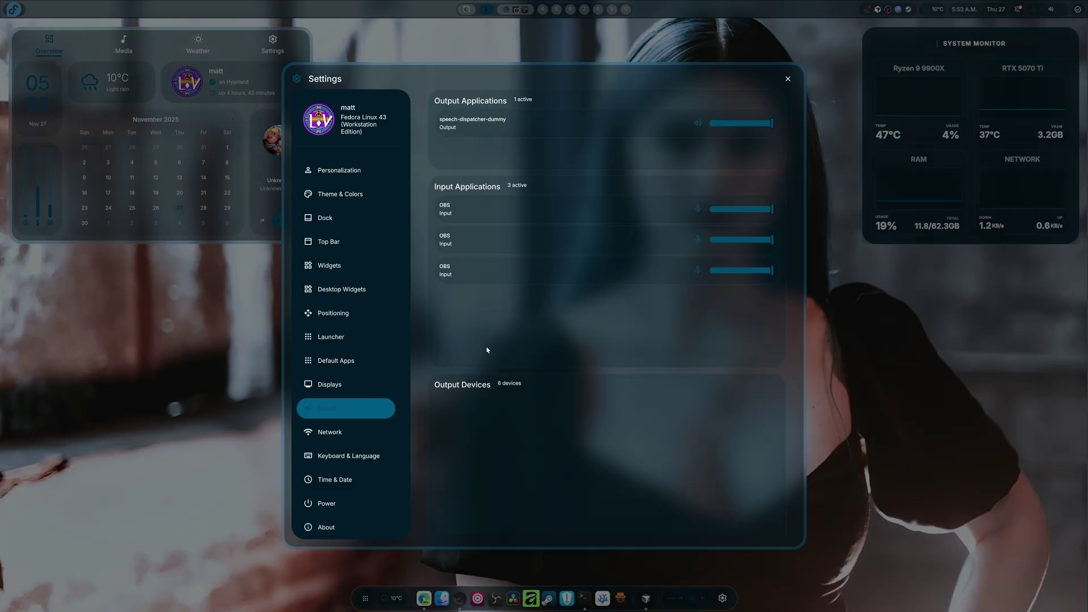
scroll(487, 350, down, 3)
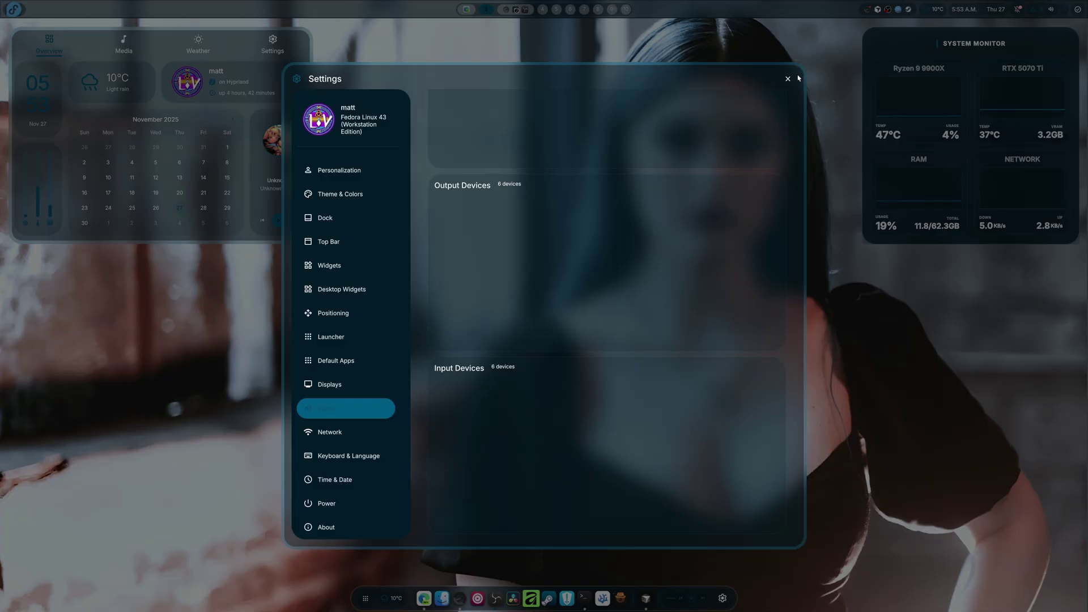
- Step through Dock and Theme & Colors to the Personalization page and scroll it
click(326, 219)
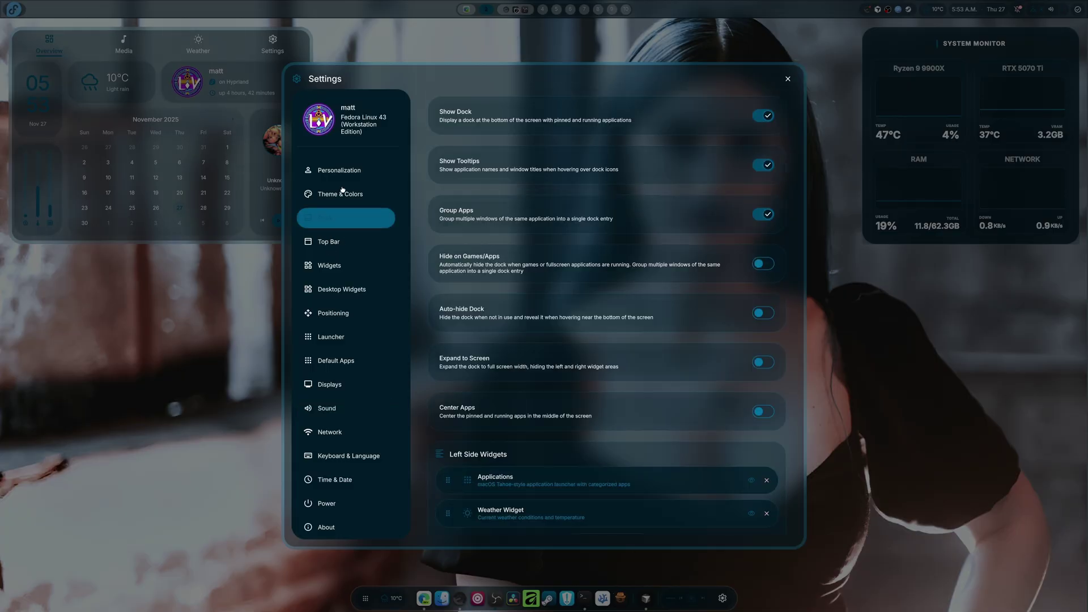
click(342, 191)
click(340, 171)
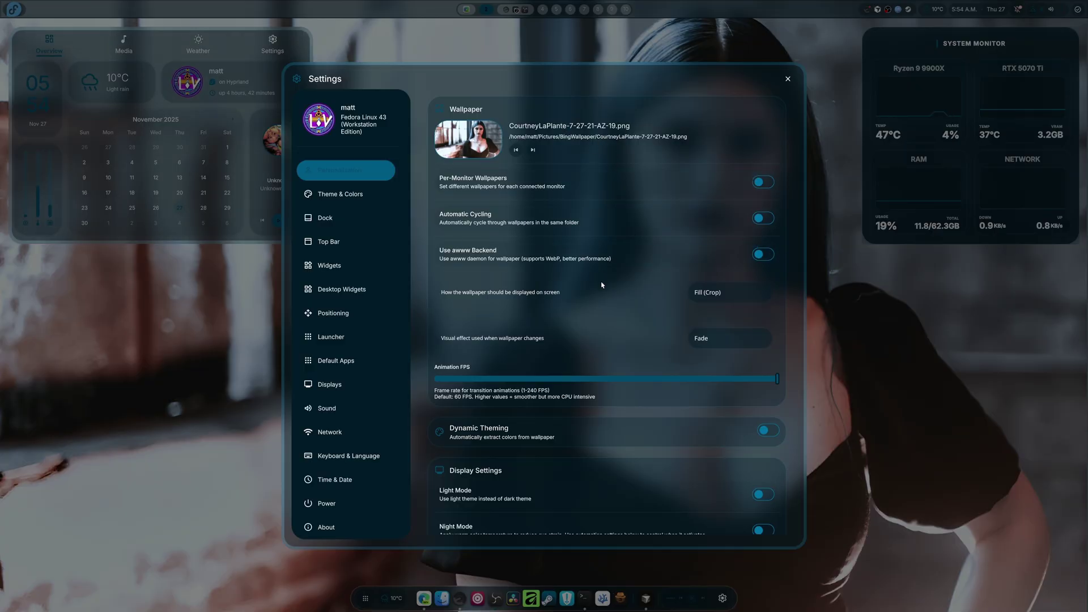
scroll(639, 354, down, 3)
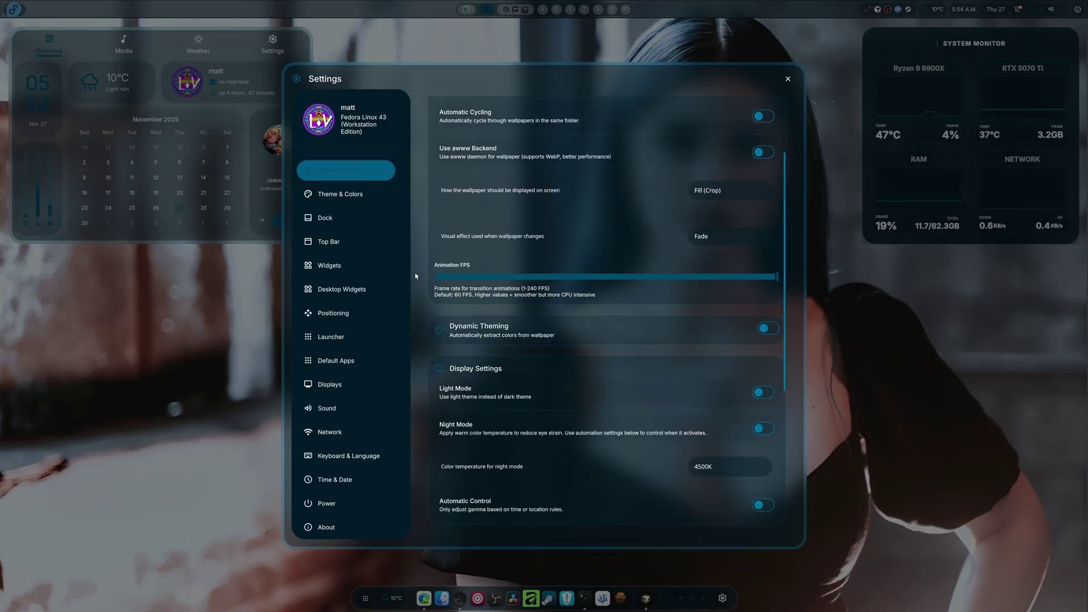
- Scroll through the remaining wallpaper and display sections, then close the Settings window
mouse_move(484, 282)
scroll(485, 430, down, 3)
scroll(485, 431, down, 5)
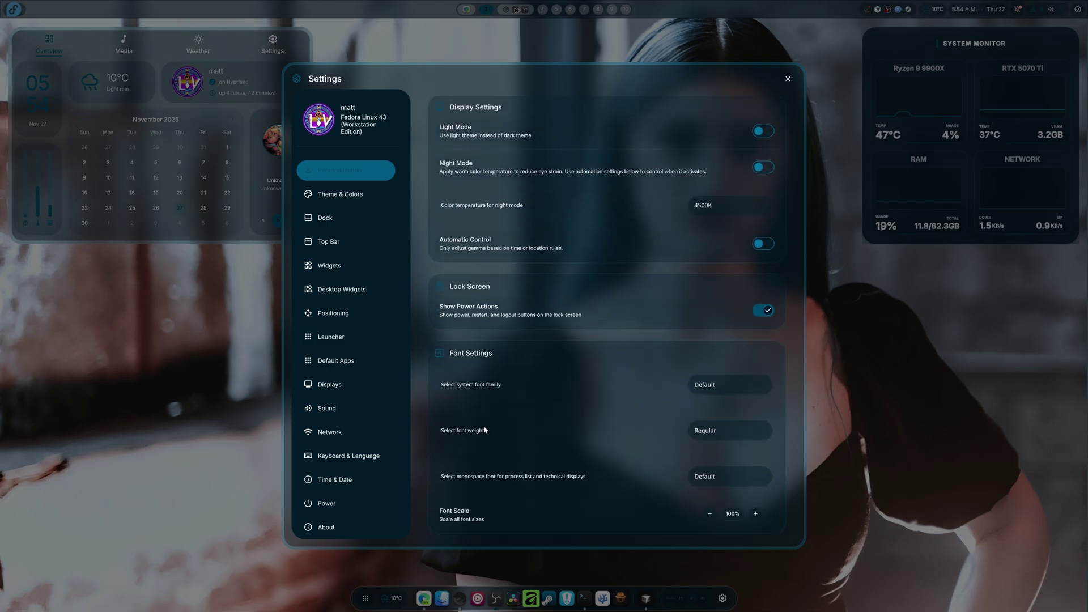
click(790, 78)
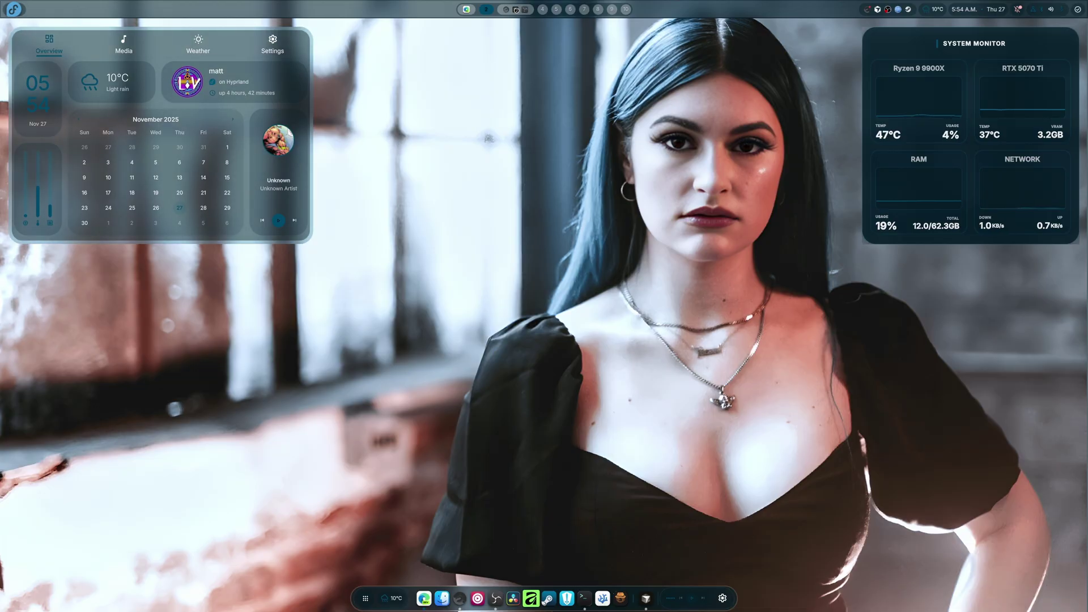
- Bring up the browser on the Dark-Material-shell README and expand its Applications list
key(super+1)
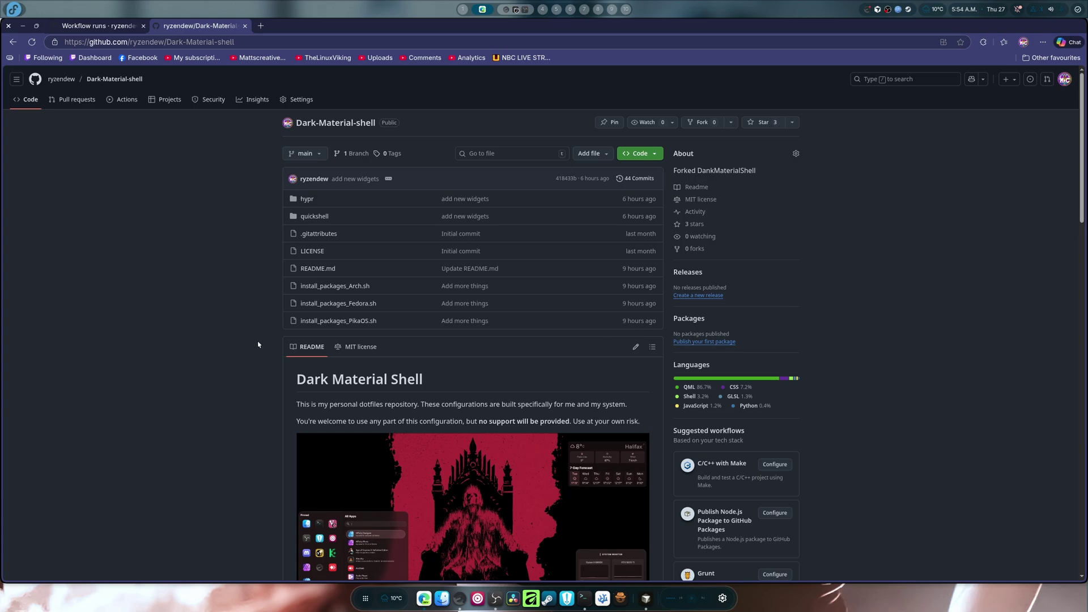
scroll(258, 344, down, 15)
click(356, 327)
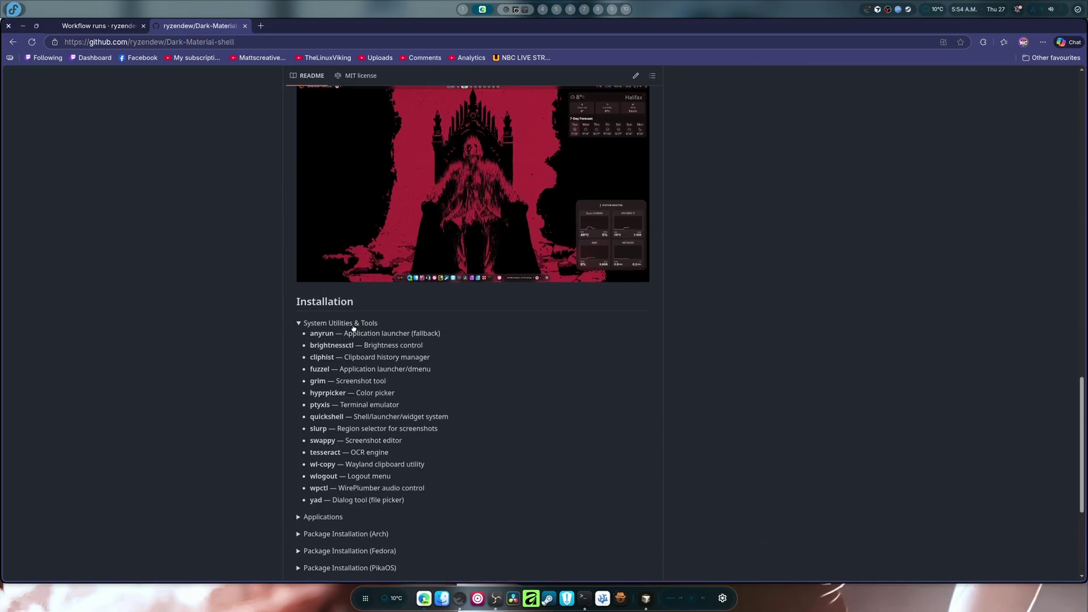
click(347, 322)
click(343, 341)
scroll(352, 397, down, 1)
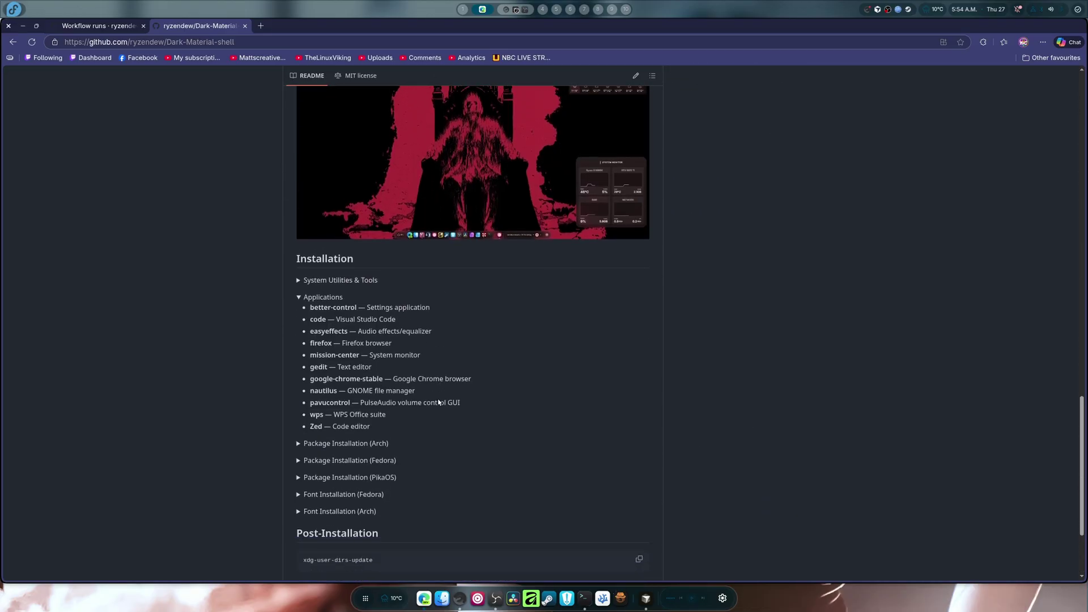
- Expand the Arch package installation instructions and read through them
click(352, 435)
scroll(460, 327, down, 5)
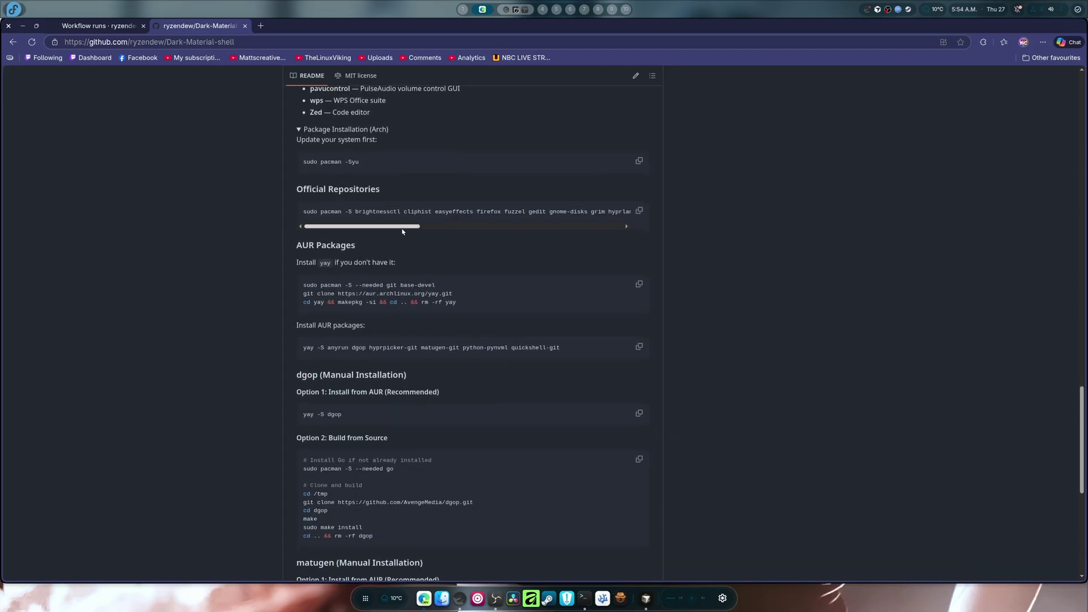
drag(412, 226, 610, 249)
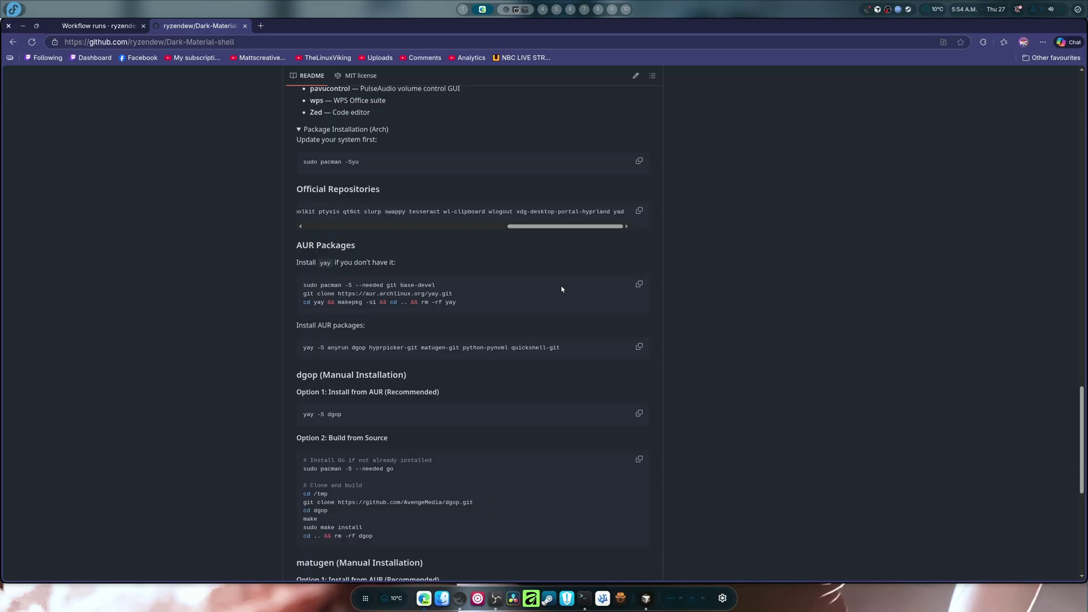
scroll(562, 289, down, 1)
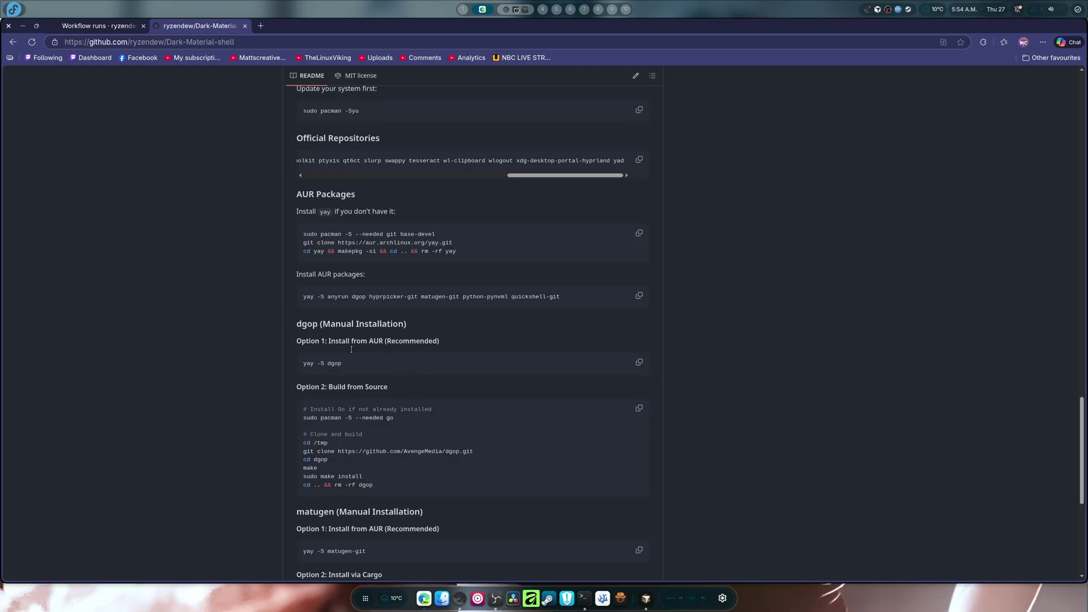
scroll(409, 375, down, 2)
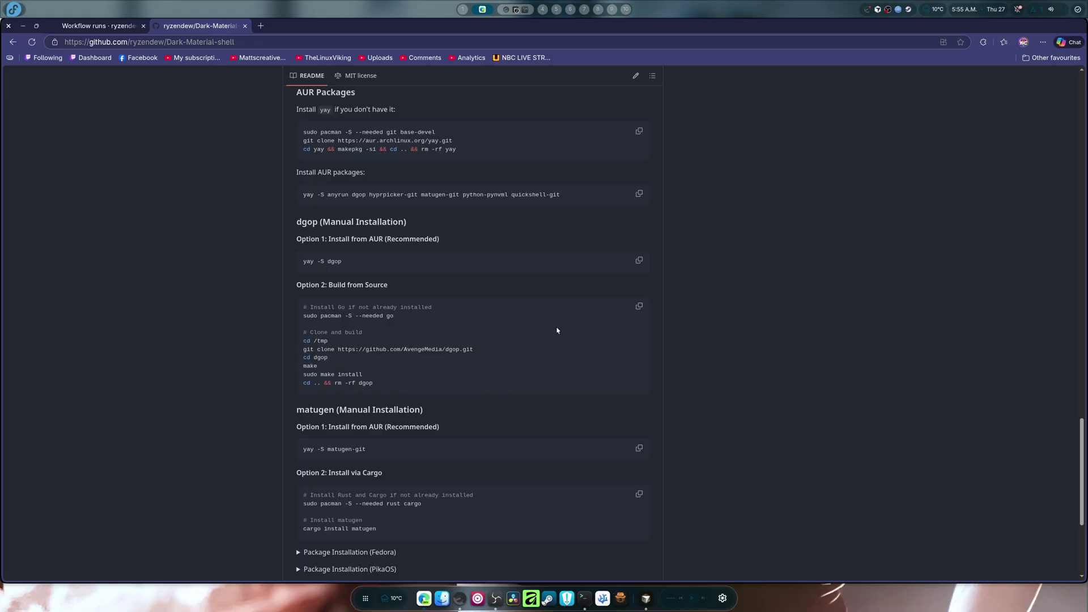
scroll(546, 427, down, 2)
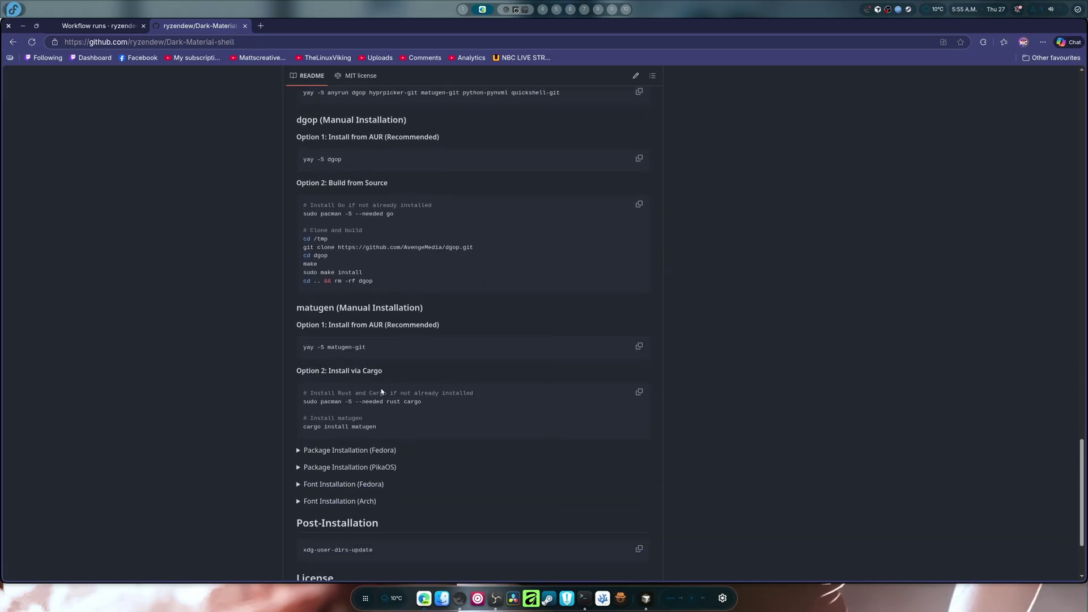
scroll(386, 400, down, 1)
- Expand the Fedora and PikaOS package installation sections showing the dnf and apt commands
click(391, 397)
scroll(397, 397, down, 6)
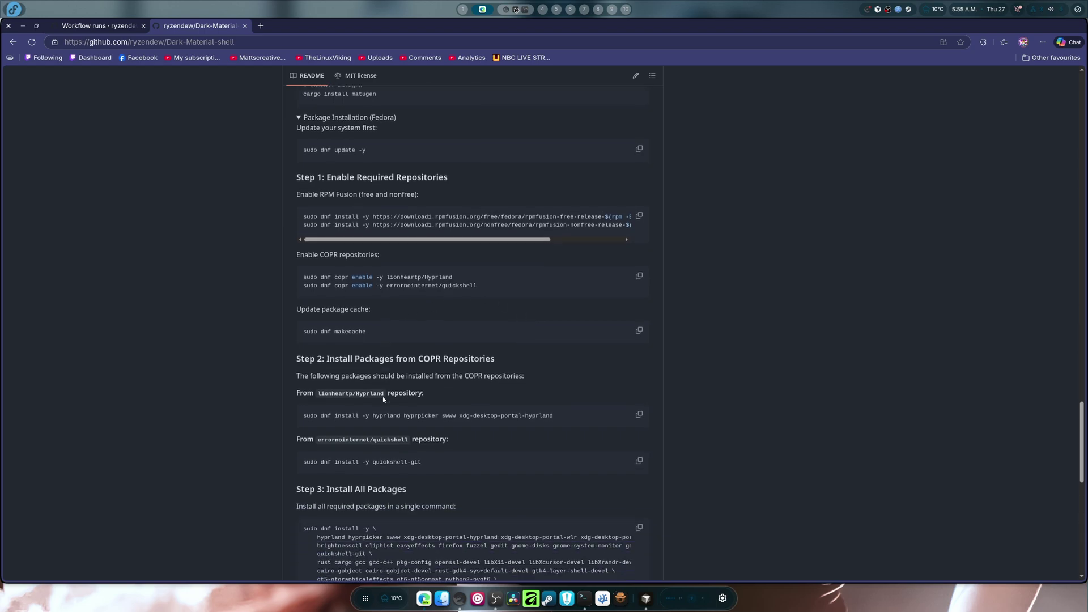
scroll(383, 399, down, 2)
scroll(523, 353, down, 2)
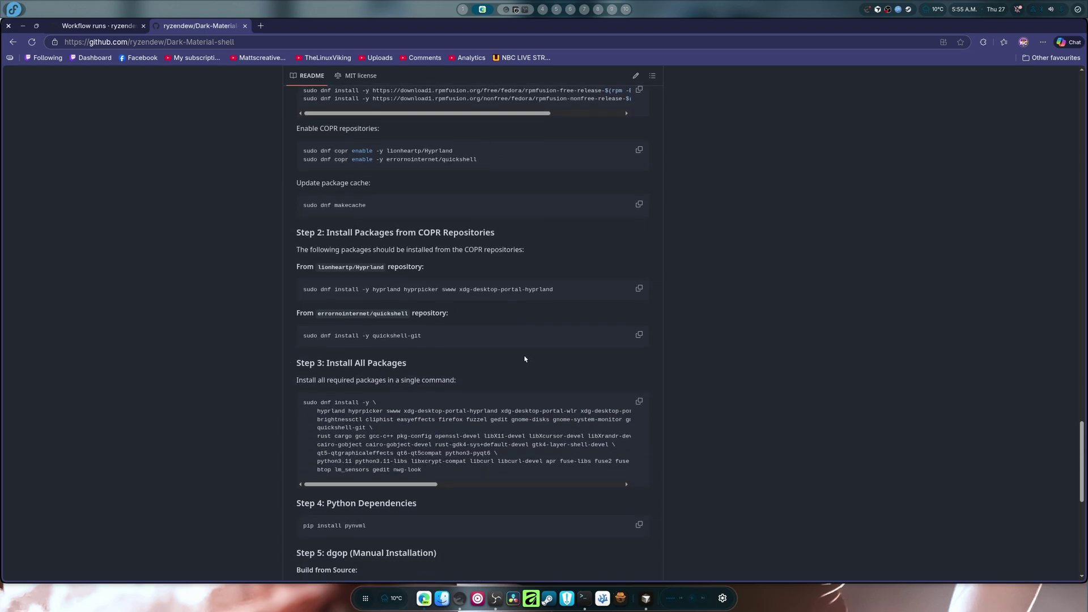
scroll(351, 412, down, 3)
scroll(363, 430, up, 4)
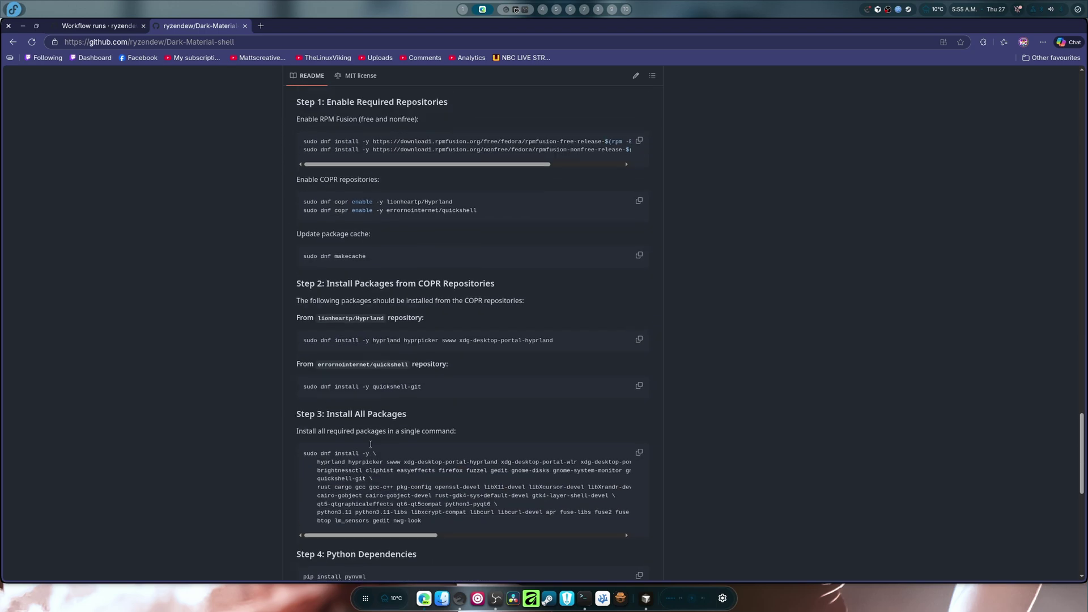
scroll(369, 443, down, 5)
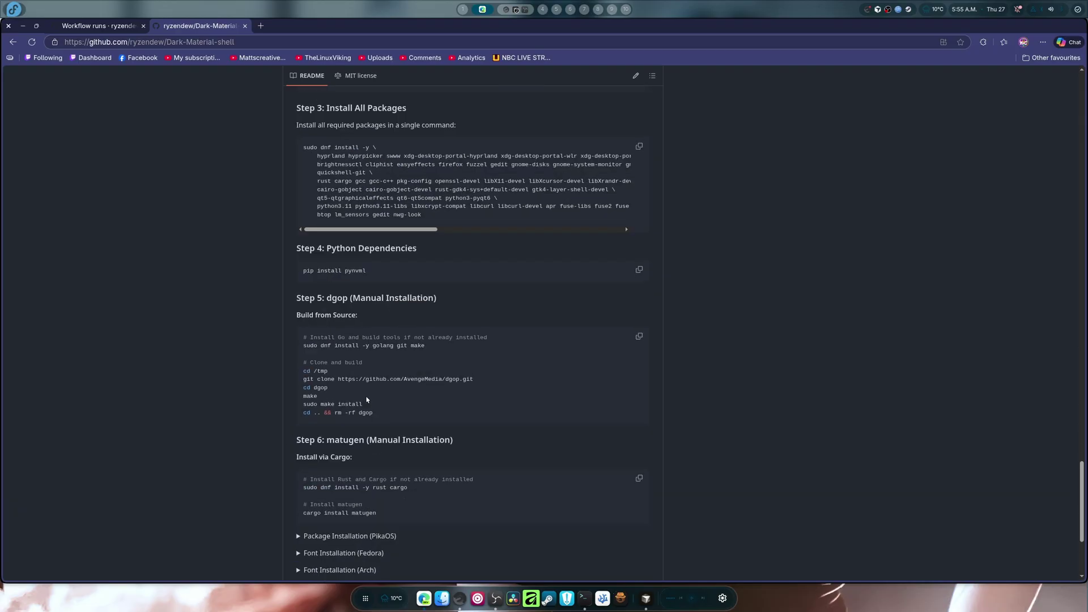
scroll(374, 420, down, 2)
click(382, 435)
scroll(381, 434, down, 5)
scroll(586, 377, down, 3)
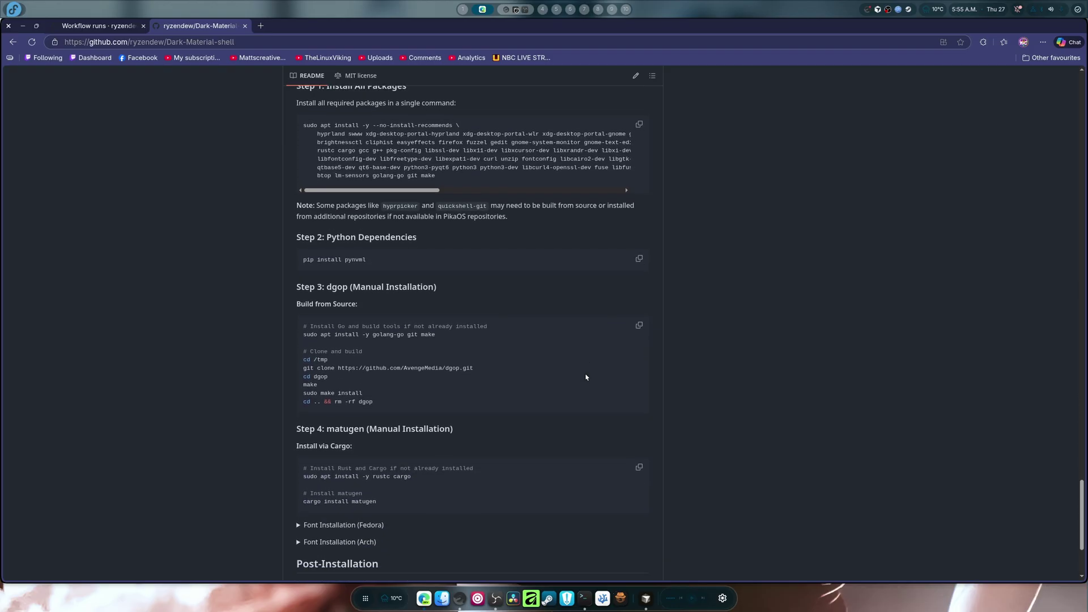
- Switch to the Elemental-wine-10.10 Actions tab listing the Build Wine workflow runs
click(93, 26)
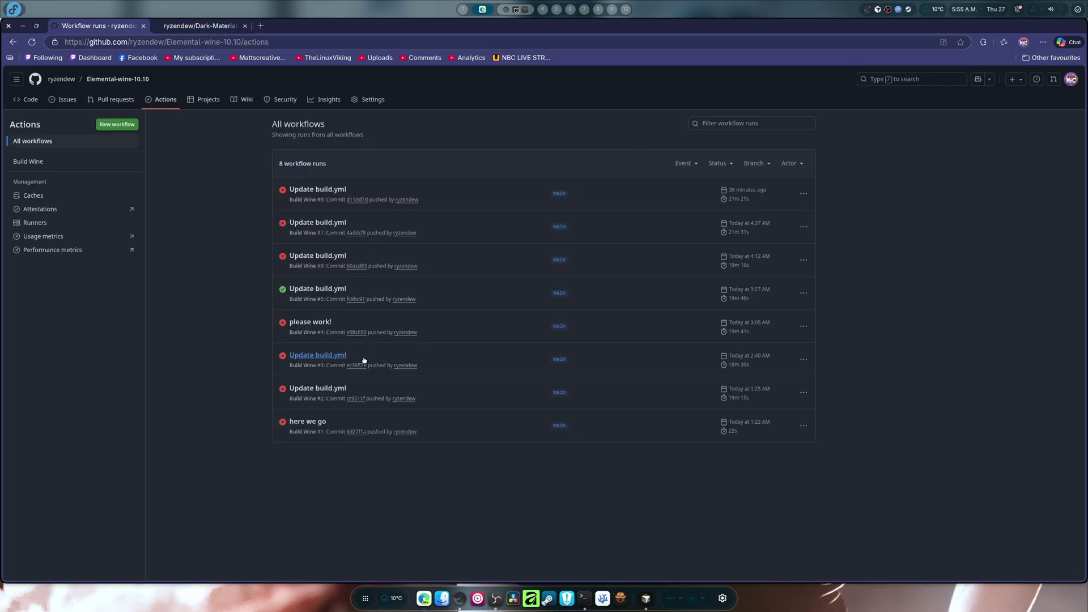